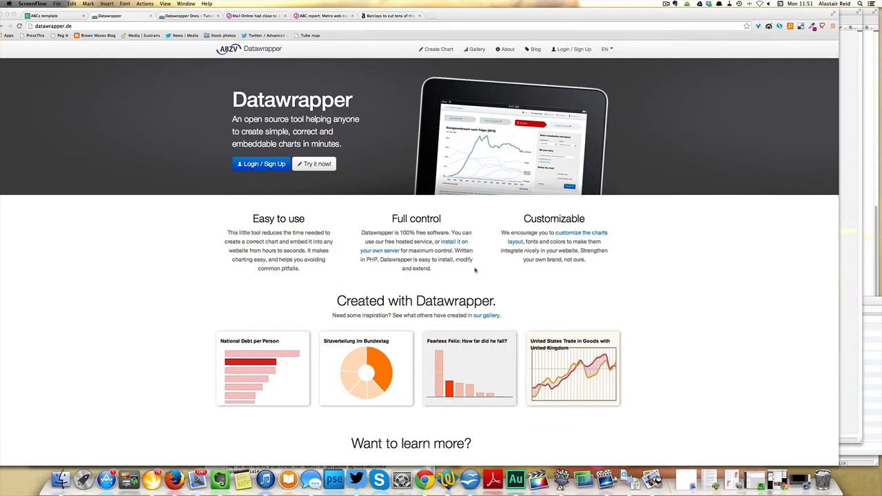
# Step: Examine the site traffic charts in the Journalism.co.uk article on Mail Online's October unique browsers
pyautogui.scroll(-3, 659, 279)
pyautogui.scroll(3, 660, 279)
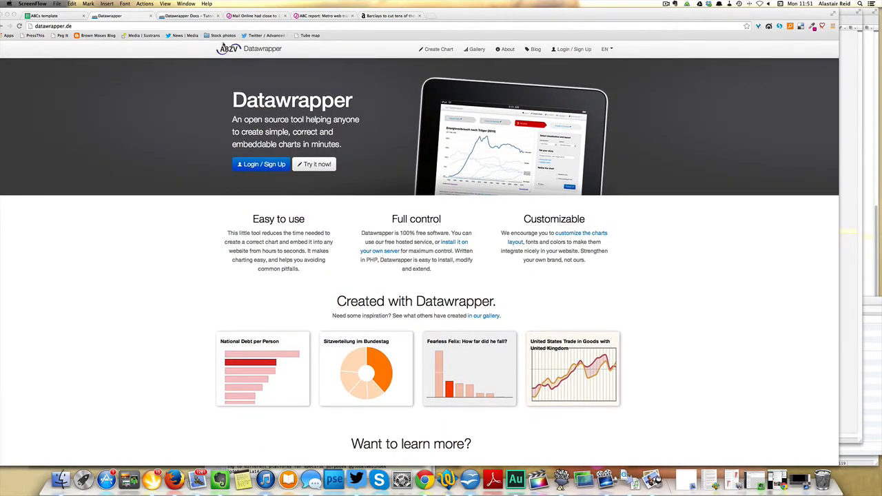
pyautogui.click(233, 17)
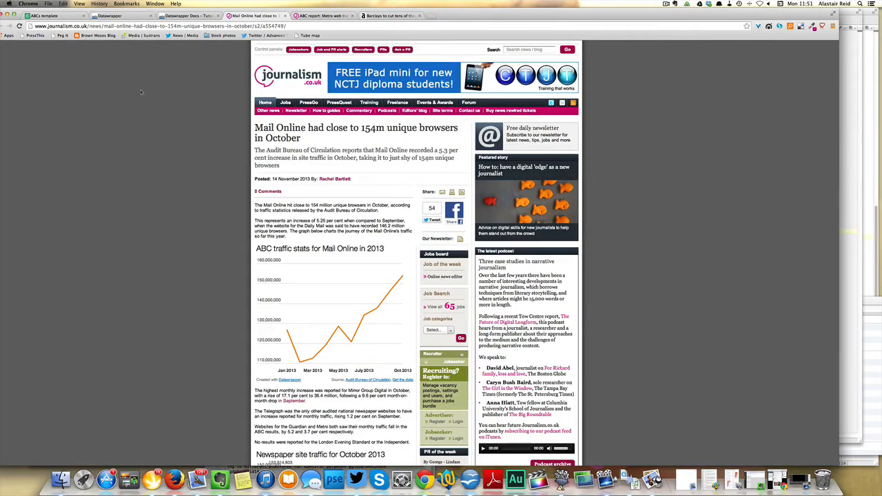
pyautogui.scroll(-5, 160, 165)
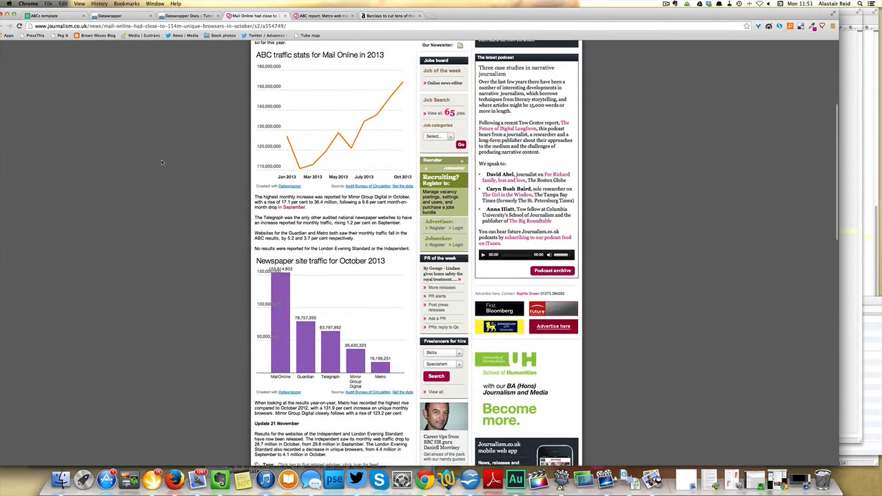
pyautogui.scroll(4, 161, 162)
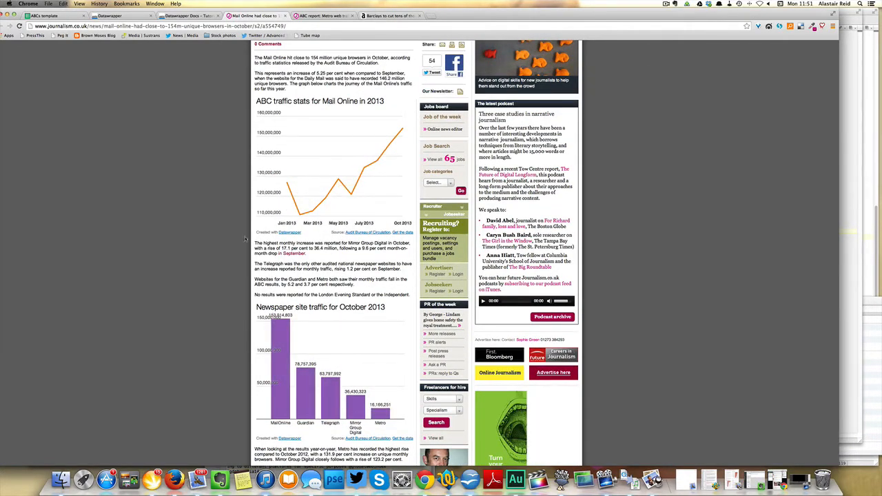
pyautogui.scroll(3, 300, 172)
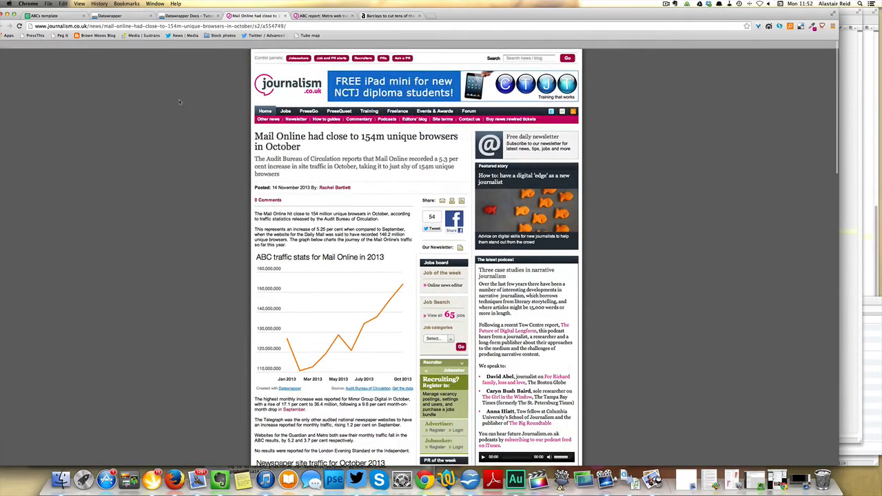
# Step: Examine the charts in the Journalism.co.uk ABC report on Metro's February web traffic
pyautogui.click(301, 20)
pyautogui.scroll(-5, 214, 126)
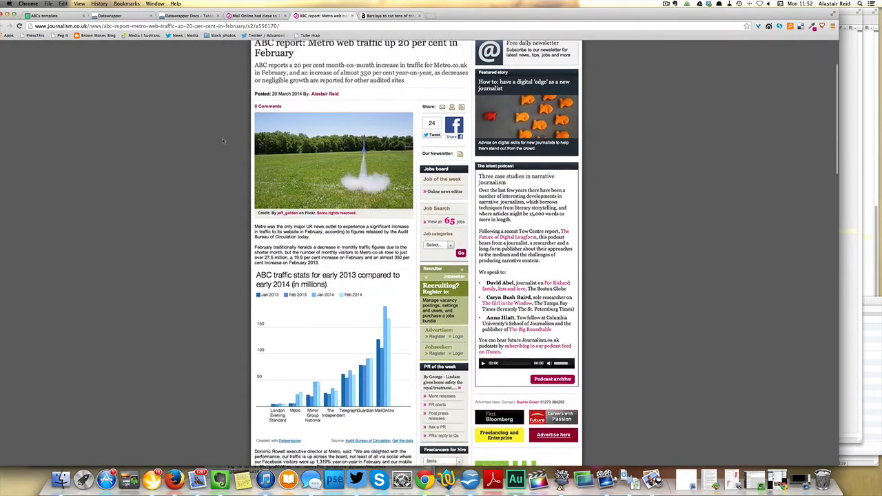
pyautogui.scroll(-10, 214, 126)
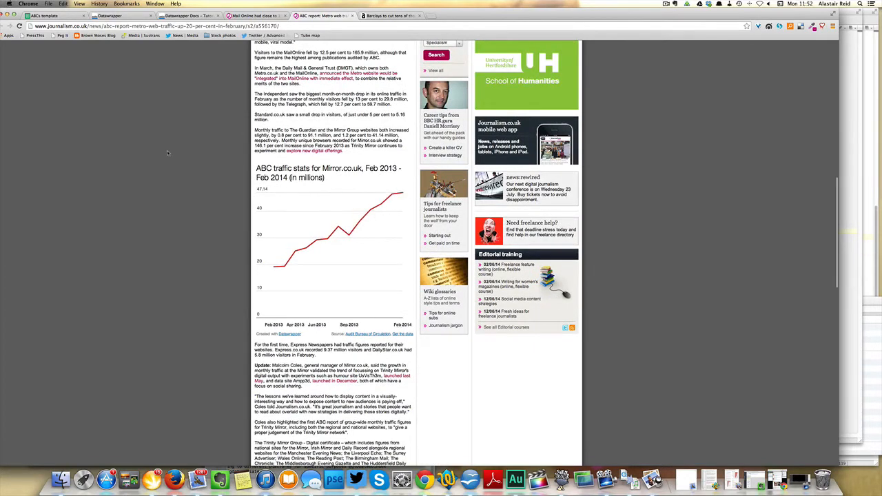
pyautogui.scroll(2, 166, 154)
pyautogui.scroll(3, 166, 154)
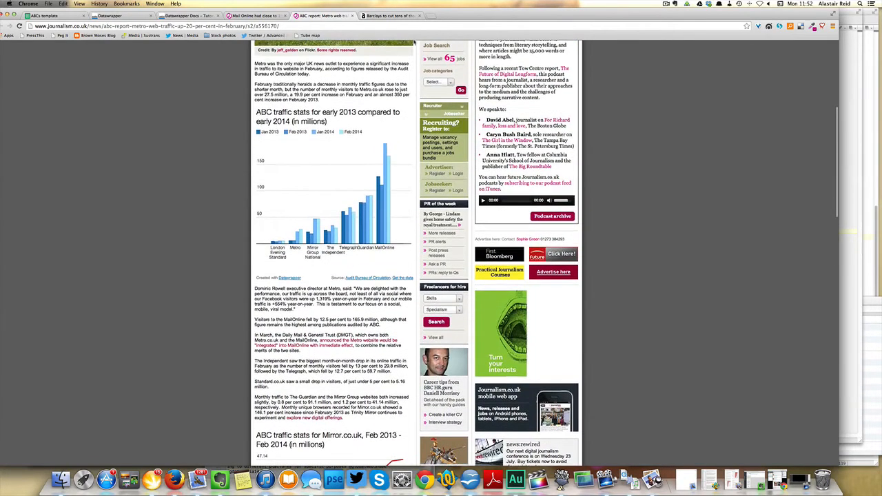
# Step: Look through the charts in the Ampp3d articles on Barclays jobs, knife possession and rent capping
pyautogui.click(389, 15)
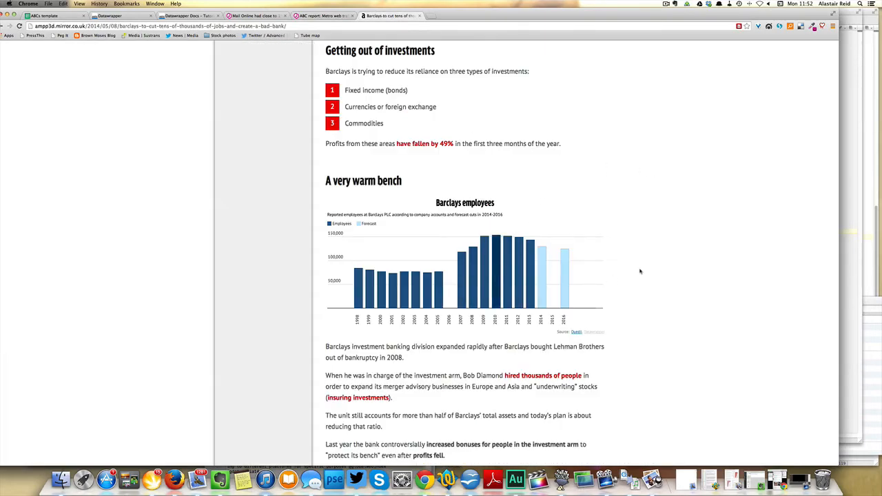
pyautogui.scroll(-15, 636, 272)
pyautogui.scroll(-20, 640, 263)
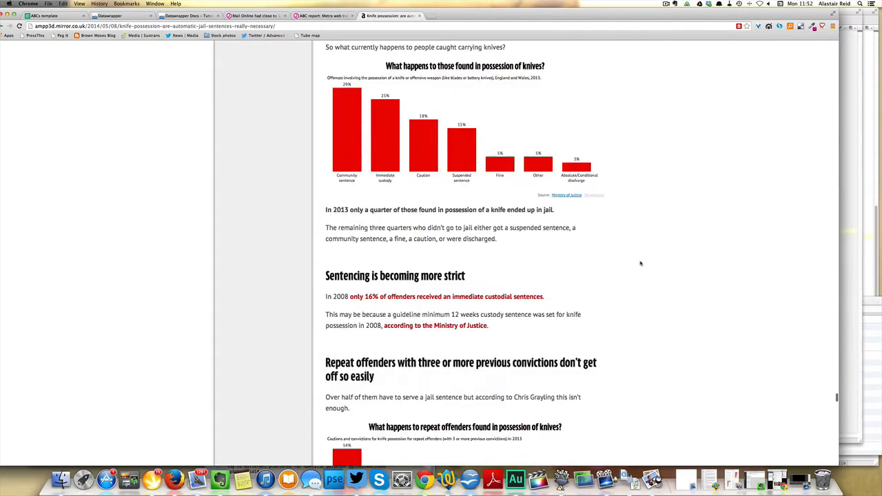
pyautogui.scroll(-10, 640, 262)
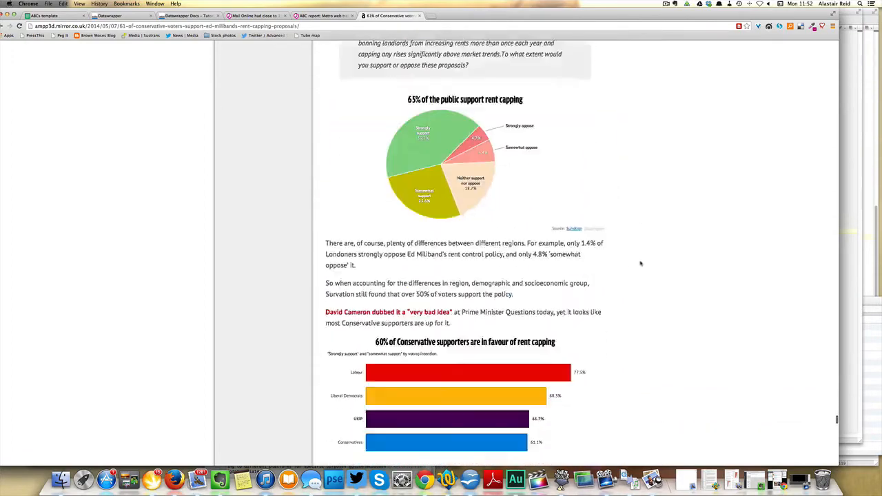
pyautogui.scroll(4, 640, 260)
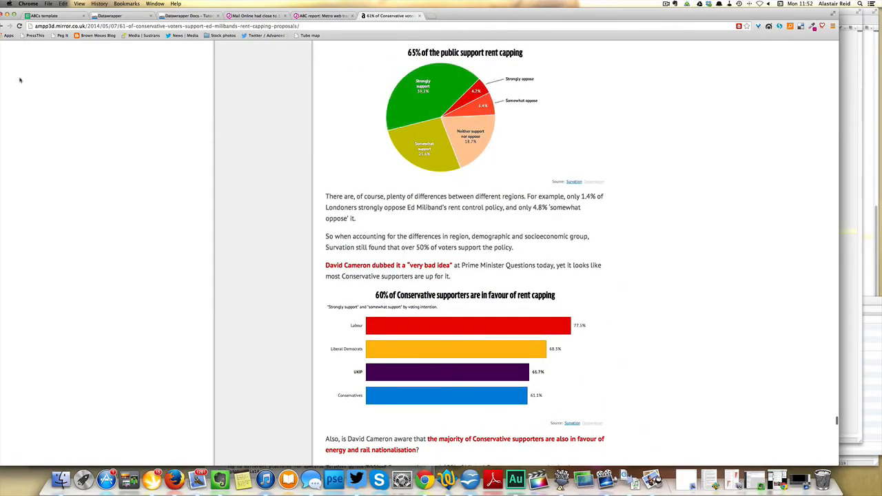
# Step: Return to the Datawrapper homepage, log in to the account and start creating a new chart
pyautogui.click(114, 16)
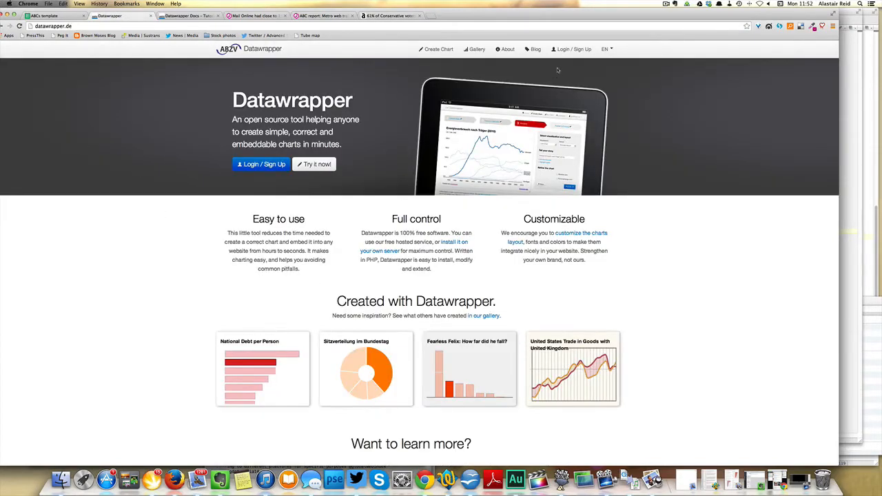
pyautogui.click(572, 49)
pyautogui.click(447, 232)
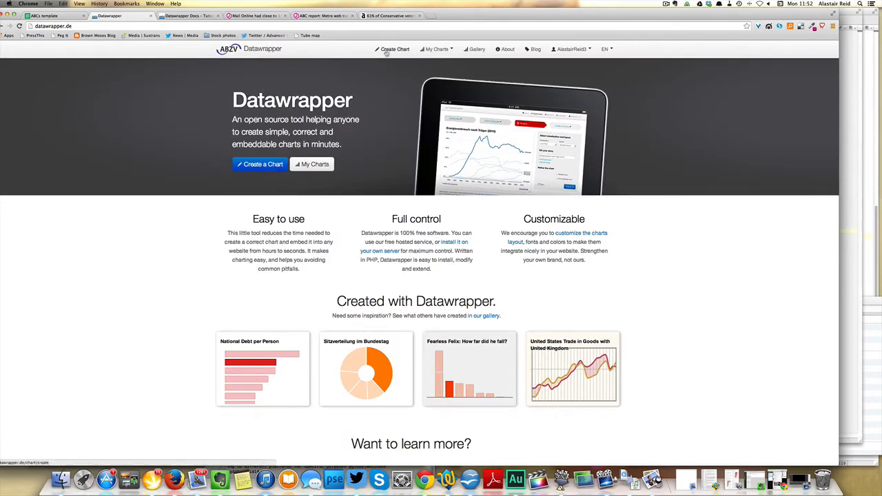
pyautogui.click(388, 51)
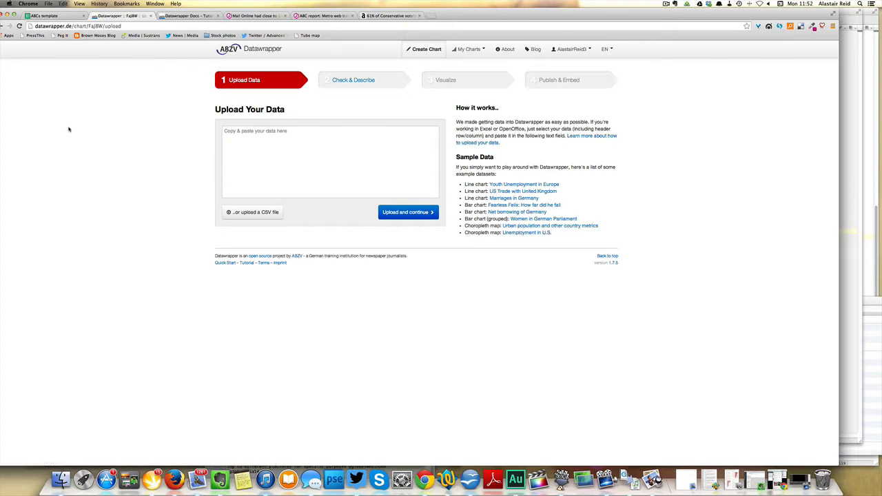
# Step: Read the steps on finding and cleaning data in the Datawrapper Docs tutorial, and return to the data upload page
pyautogui.click(178, 15)
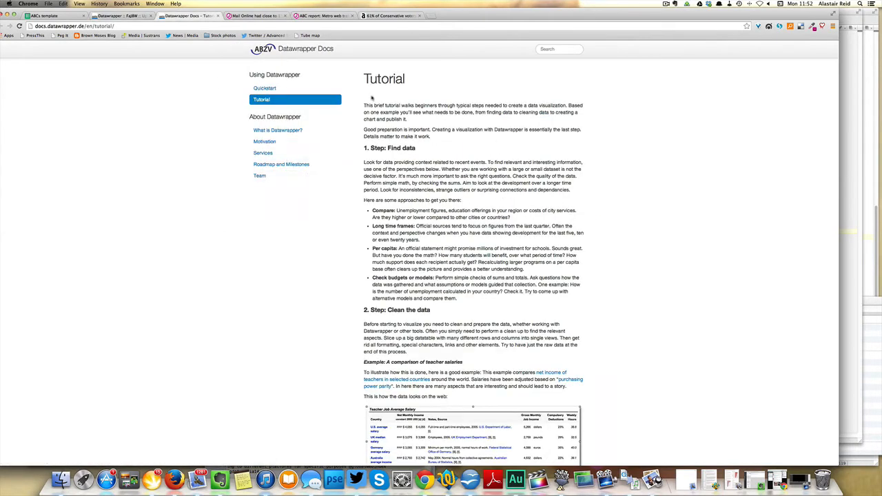
pyautogui.moveTo(365, 148); pyautogui.dragTo(577, 316)
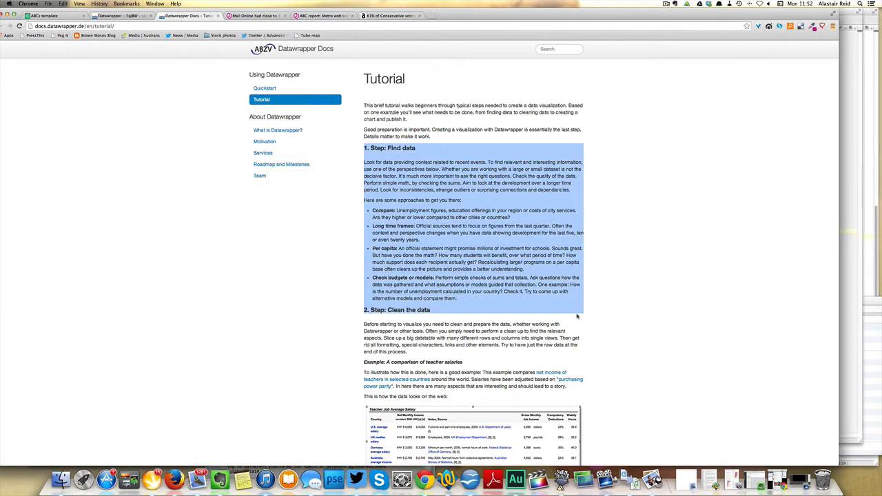
pyautogui.click(638, 275)
pyautogui.scroll(-5, 482, 275)
pyautogui.moveTo(364, 124); pyautogui.dragTo(656, 276)
pyautogui.click(651, 275)
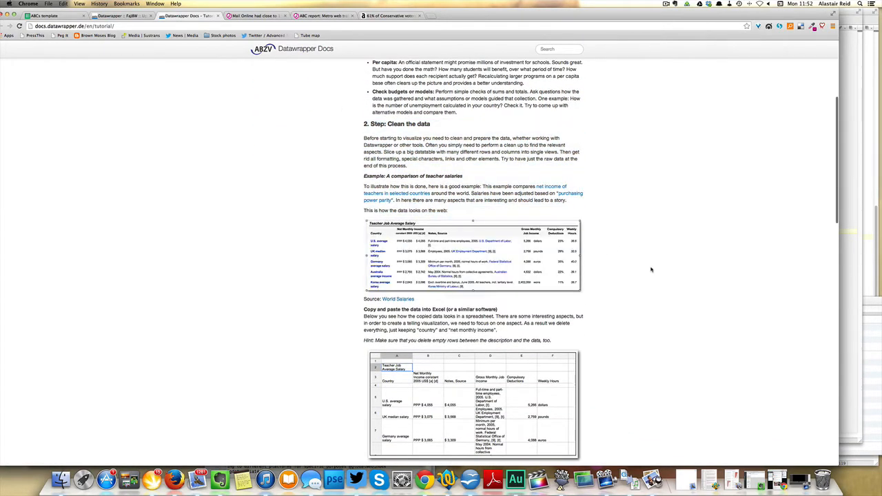
pyautogui.scroll(-5, 652, 269)
pyautogui.scroll(-15, 652, 268)
pyautogui.press('Home')
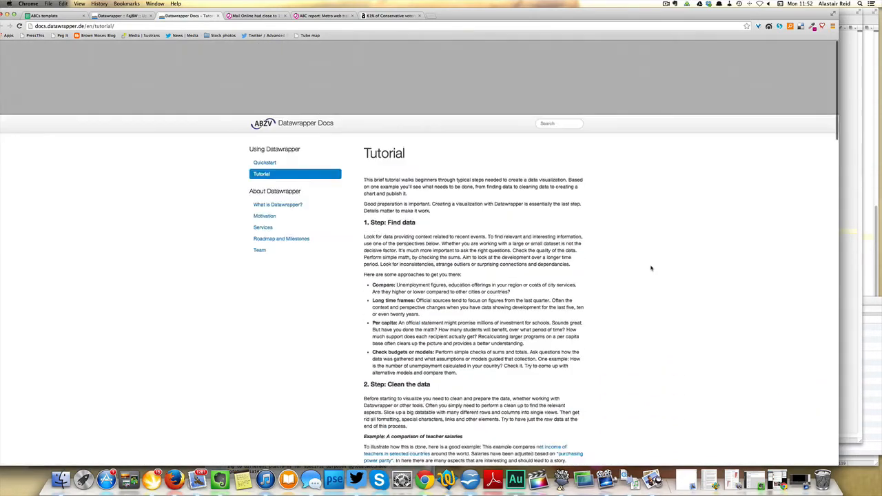
pyautogui.click(117, 16)
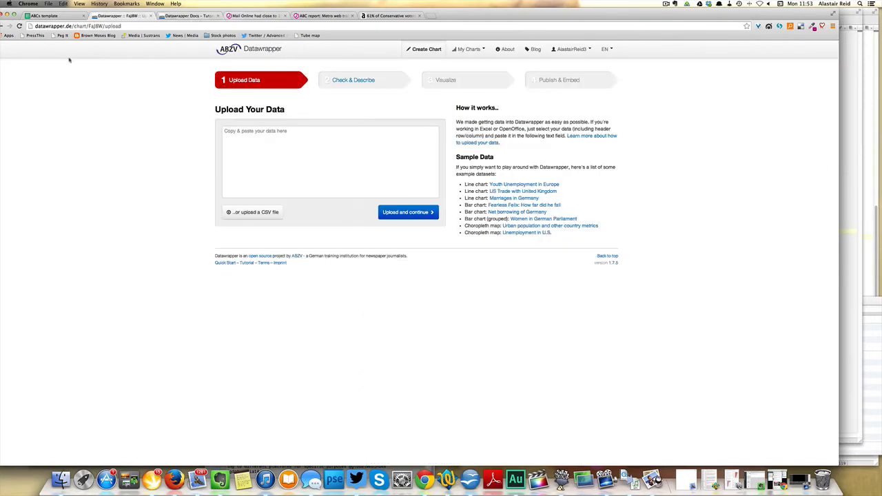
# Step: Review the monthly figures for each newspaper in the ABCs template spreadsheet, including the Daily Star and Daily Express columns
pyautogui.click(44, 16)
pyautogui.click(219, 304)
pyautogui.click(143, 275)
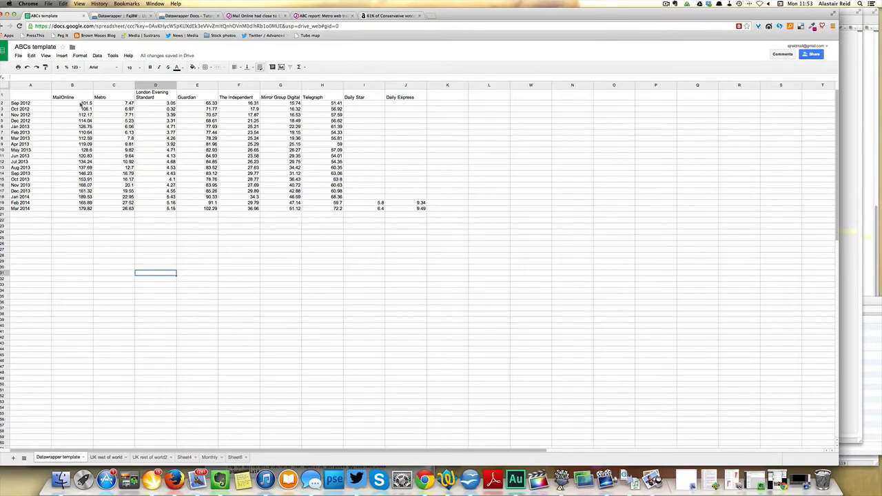
pyautogui.hscroll(5, 263, 103)
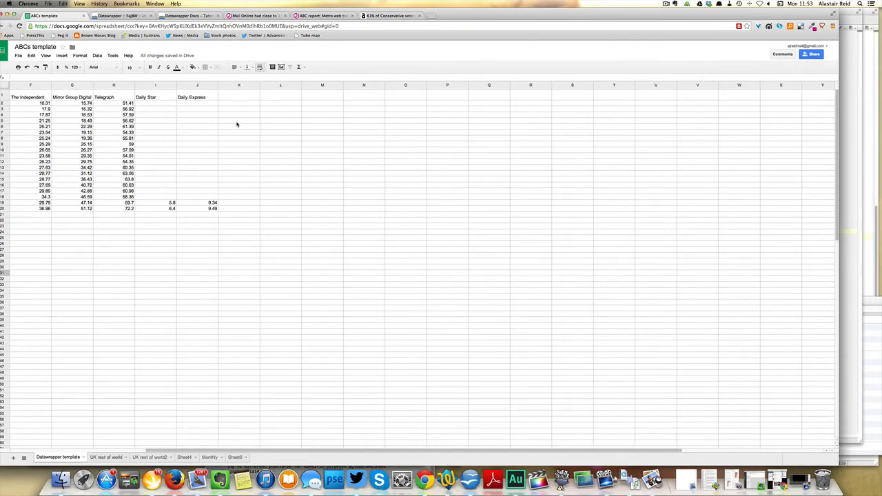
pyautogui.hscroll(-5, 321, 185)
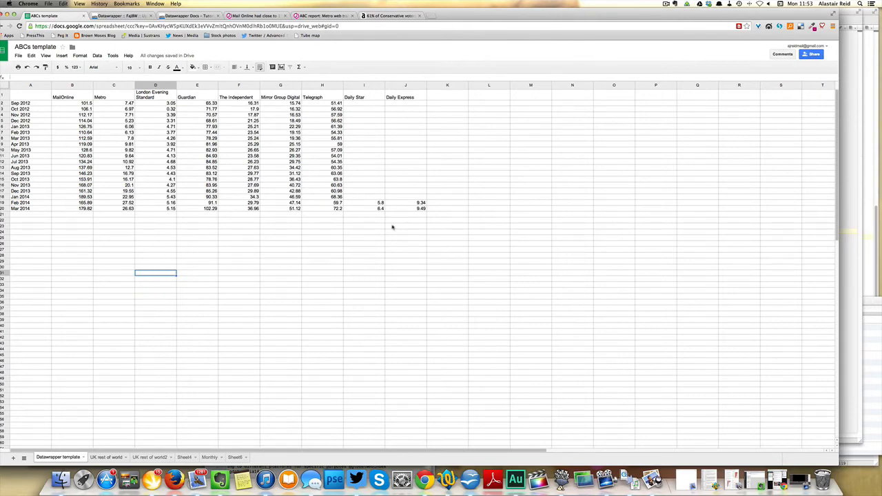
pyautogui.moveTo(398, 225); pyautogui.dragTo(386, 91)
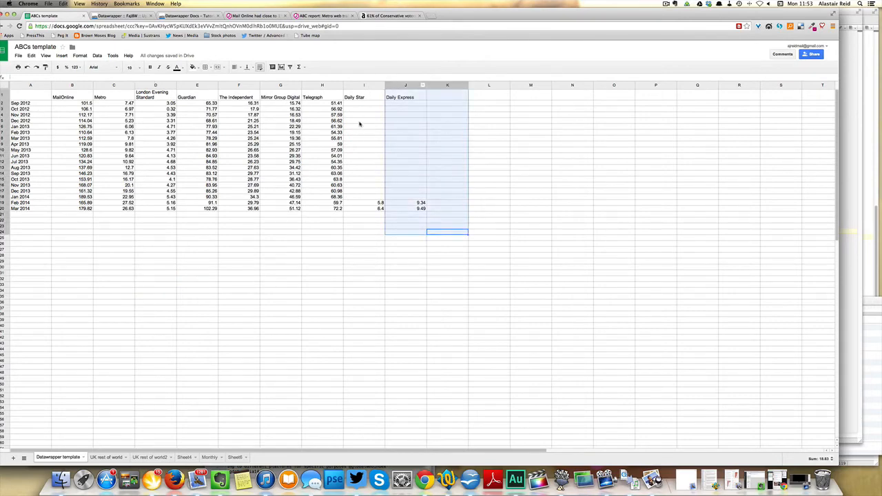
pyautogui.click(360, 121)
pyautogui.click(354, 202)
pyautogui.click(193, 316)
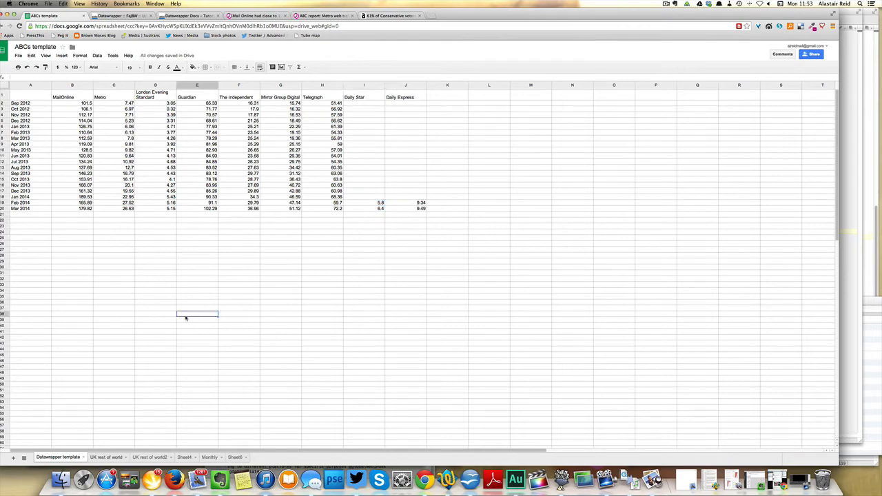
pyautogui.click(71, 250)
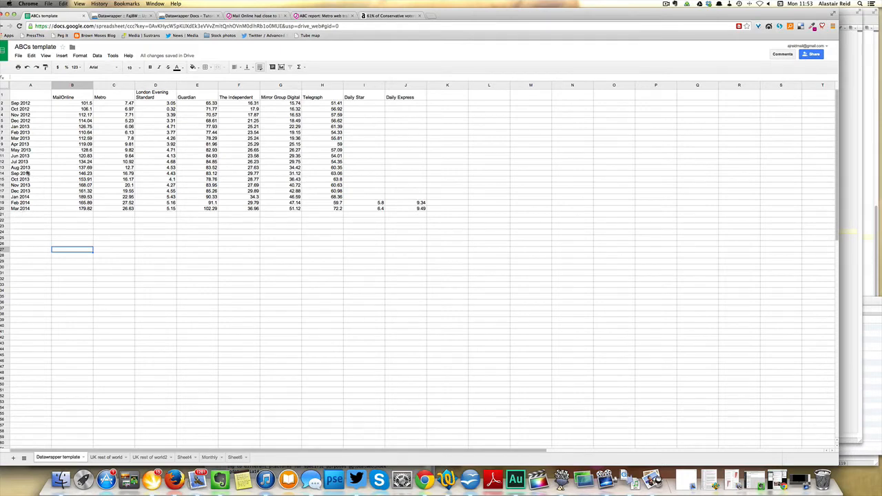
# Step: Copy the Mar 2014 row, from the month through Telegraph, into row 28 below the table
pyautogui.moveTo(26, 209); pyautogui.dragTo(337, 211)
pyautogui.hotkey('ctrl', 'c')
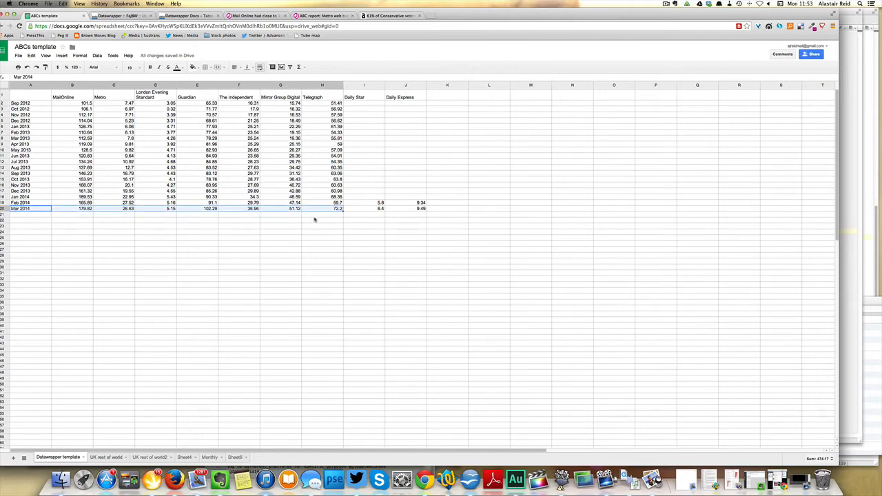
pyautogui.click(34, 256)
pyautogui.hotkey('ctrl', 'v')
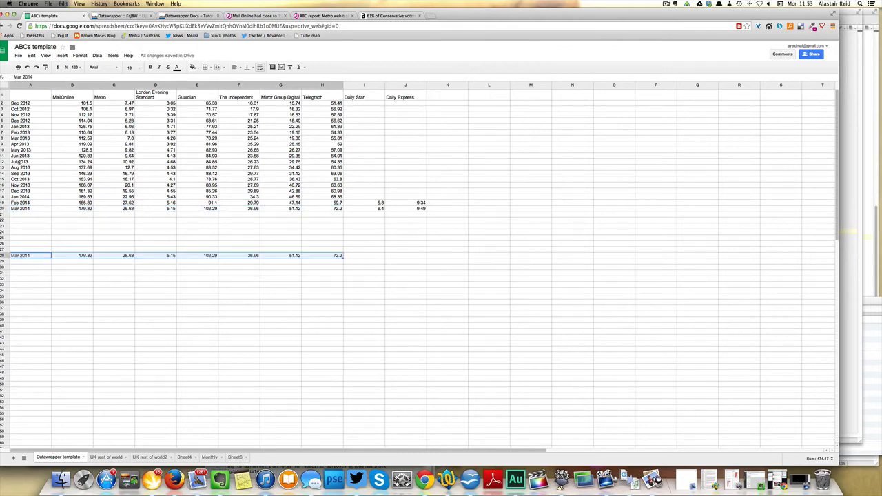
# Step: Copy the Mar 2013 row, from the month through Telegraph, into row 27 above the copied Mar 2014 figures
pyautogui.click(27, 138)
pyautogui.moveTo(278, 135); pyautogui.dragTo(327, 138)
pyautogui.hotkey('ctrl', 'c')
pyautogui.click(30, 250)
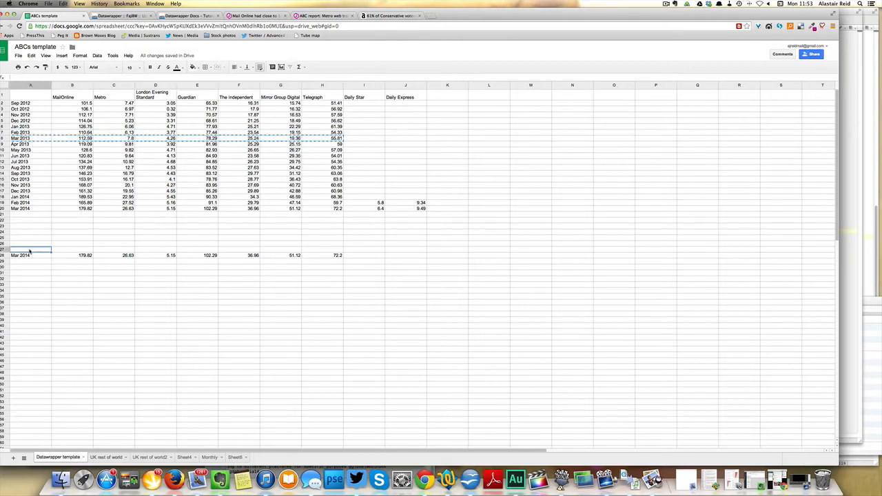
pyautogui.hotkey('ctrl', 'v')
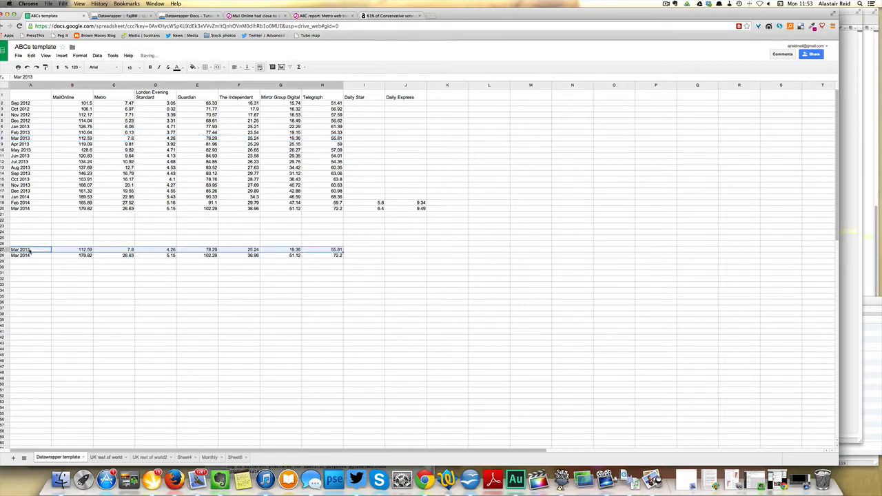
# Step: Copy the newspaper header row, through Telegraph, into row 26 above the copied Mar 2013 figures
pyautogui.moveTo(32, 97); pyautogui.dragTo(302, 102)
pyautogui.hotkey('ctrl', 'c')
pyautogui.click(39, 245)
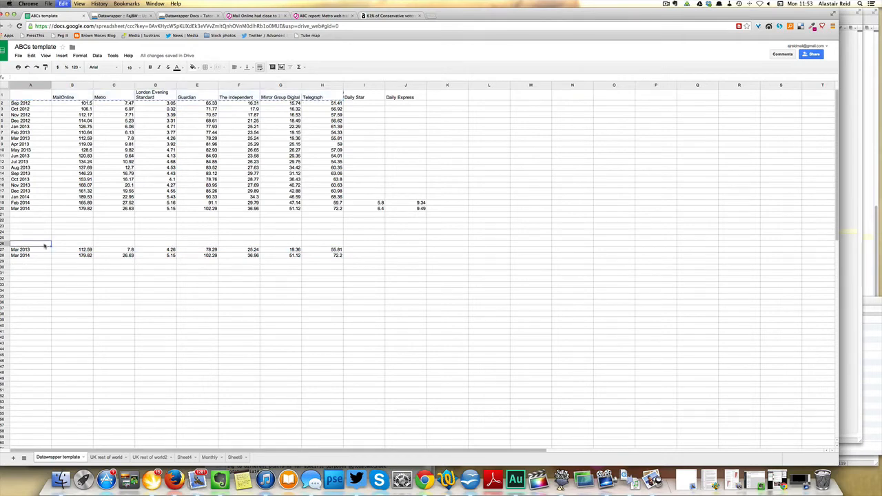
pyautogui.hotkey('ctrl', 'v')
# Step: Copy the Mar 2013 and Mar 2014 table with its headers into the Datawrapper chart's data upload and continue to Check & Describe
pyautogui.moveTo(131, 258); pyautogui.dragTo(336, 260)
pyautogui.hotkey('ctrl', 'c')
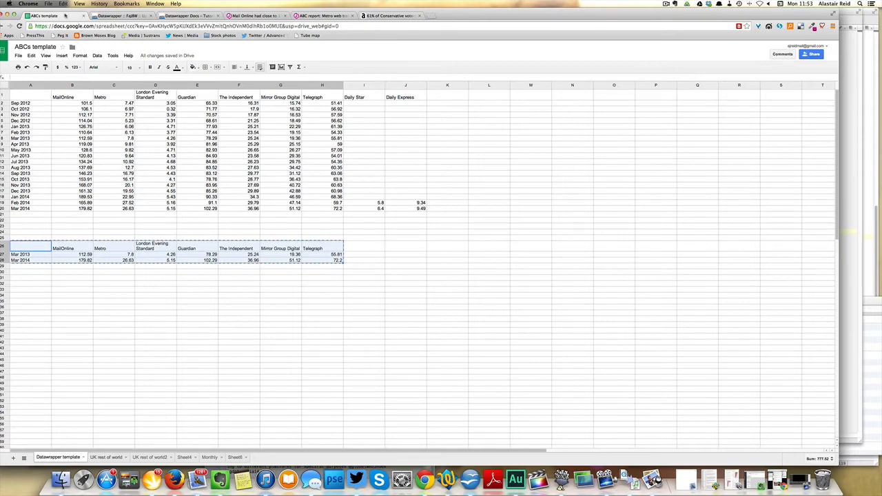
pyautogui.click(113, 15)
pyautogui.click(246, 162)
pyautogui.hotkey('ctrl', 'v')
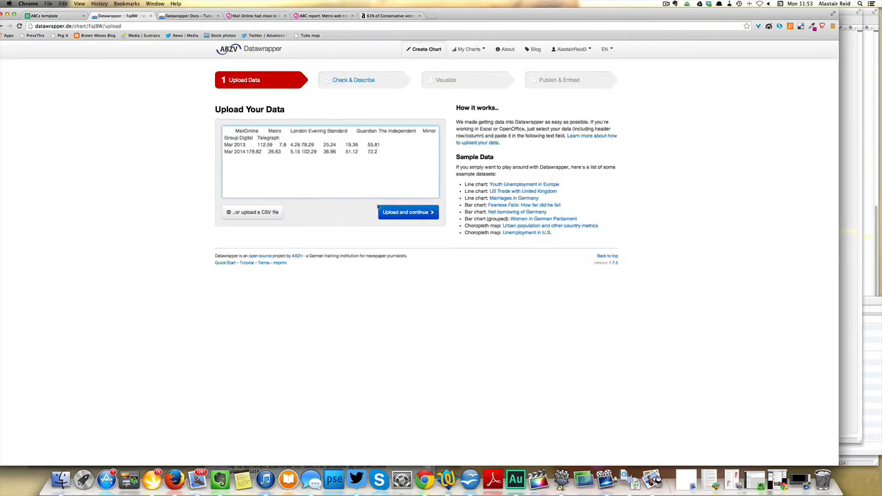
pyautogui.click(408, 213)
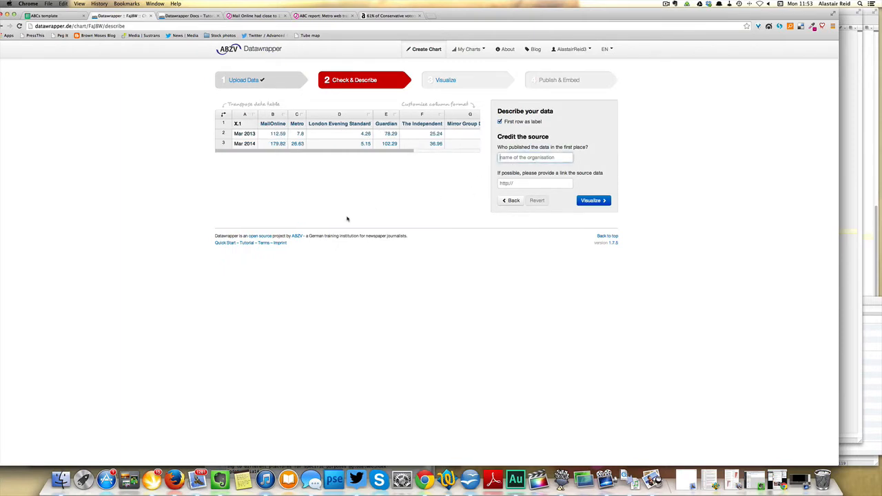
pyautogui.write('Audit Bureau of Circulation')
pyautogui.press('Tab')
pyautogui.write('ww')
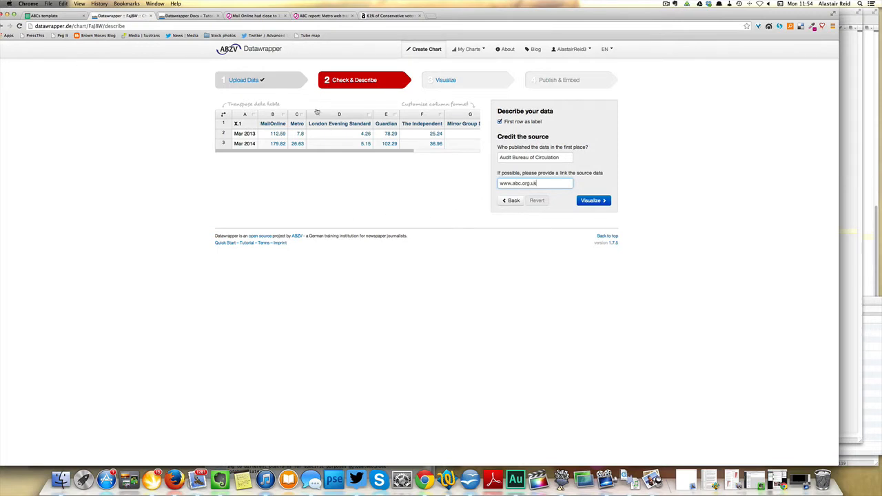
# Step: Examine the London Evening Standard column's options for column type, input format, number division and rounding
pyautogui.click(349, 115)
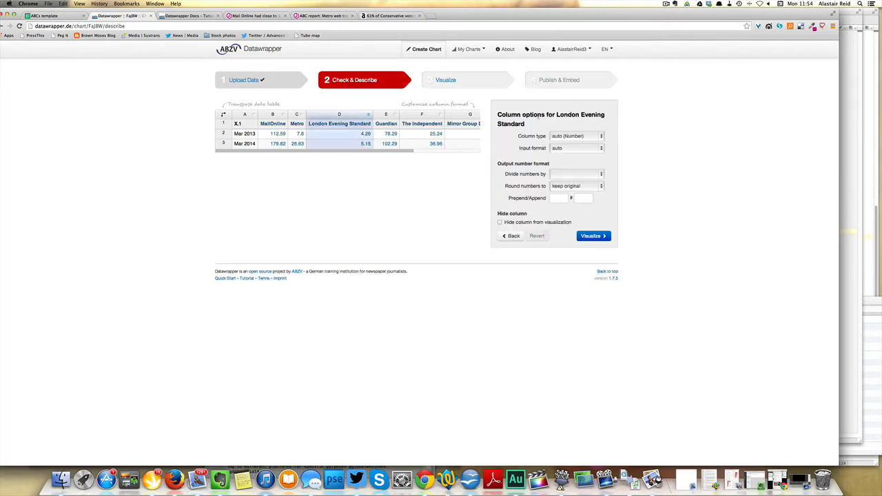
pyautogui.click(572, 136)
pyautogui.click(621, 131)
pyautogui.click(593, 137)
pyautogui.click(584, 158)
pyautogui.click(594, 149)
pyautogui.click(577, 148)
pyautogui.click(571, 174)
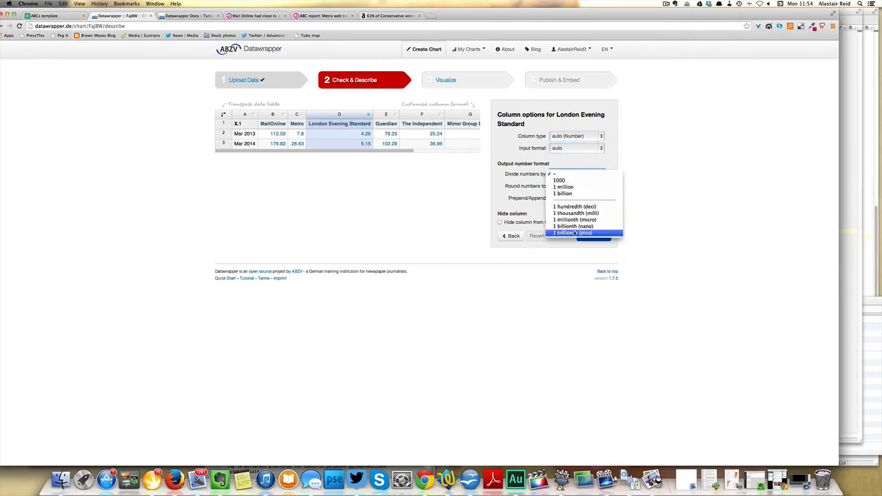
pyautogui.click(672, 179)
pyautogui.click(586, 190)
pyautogui.click(695, 191)
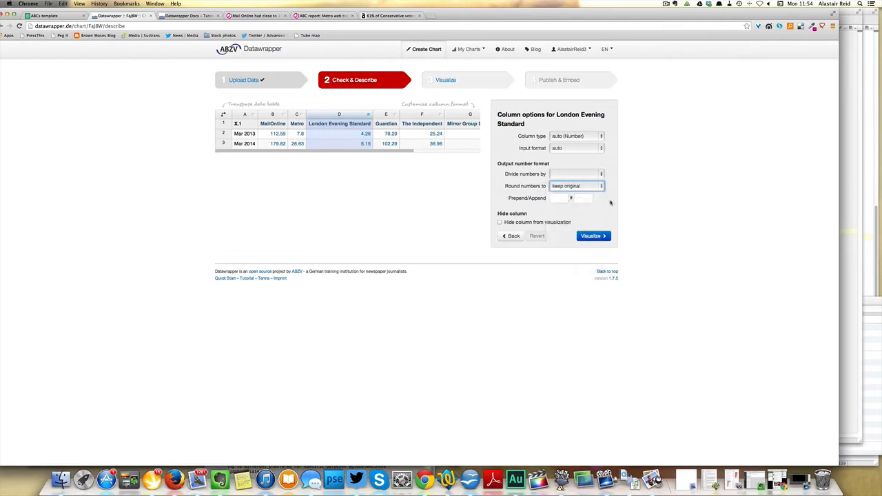
# Step: Try "millions" as the appended text for the London Evening Standard column's numbers, and clear it again
pyautogui.click(577, 198)
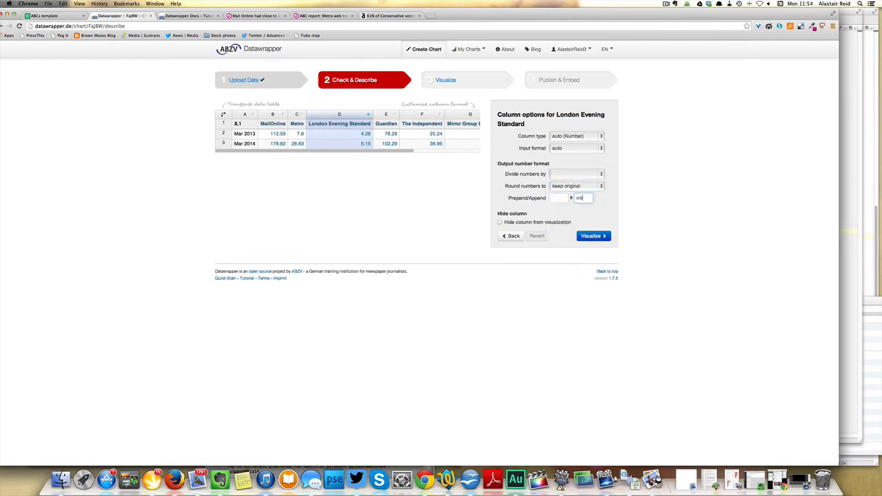
pyautogui.write('millions')
pyautogui.click(591, 211)
pyautogui.doubleClick(588, 198)
pyautogui.press('BackSpace')
# Step: Continue to the Visualize stage and preview the data as a grouped column chart and as a data table
pyautogui.click(591, 236)
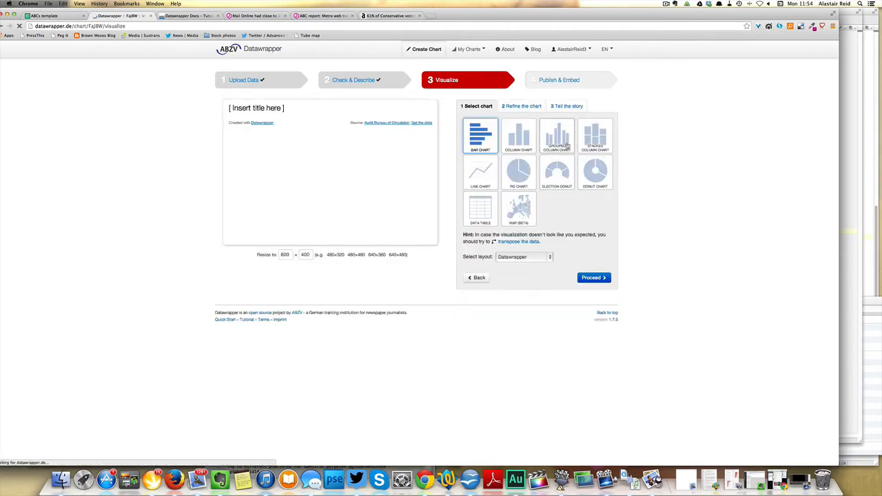
pyautogui.click(561, 138)
pyautogui.click(481, 208)
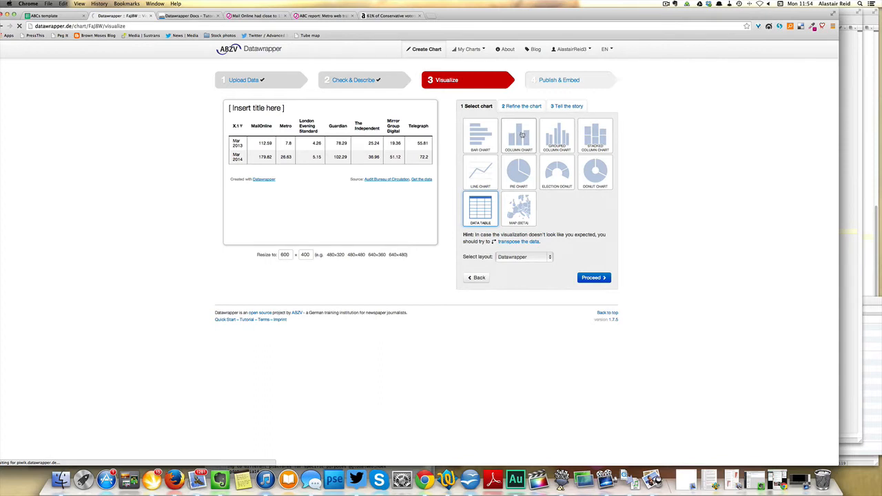
# Step: Preview the data as a column chart, viewing the Metro and The Independent figures in turn
pyautogui.click(521, 135)
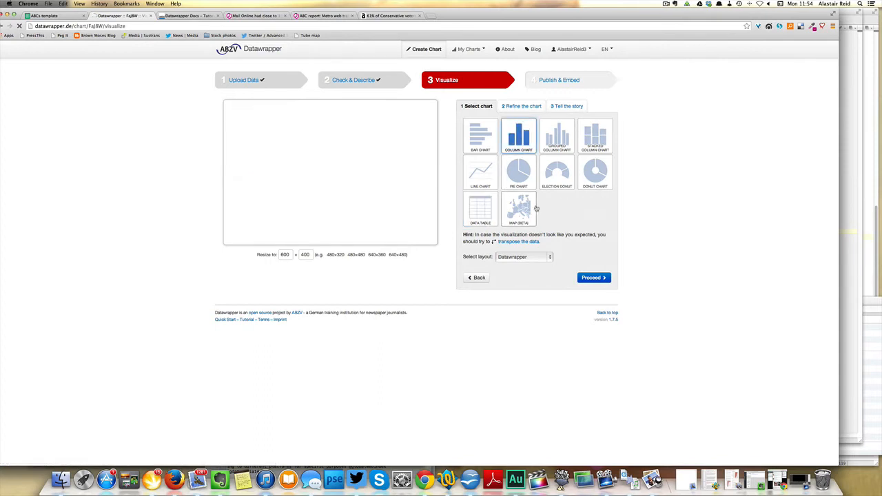
pyautogui.click(273, 120)
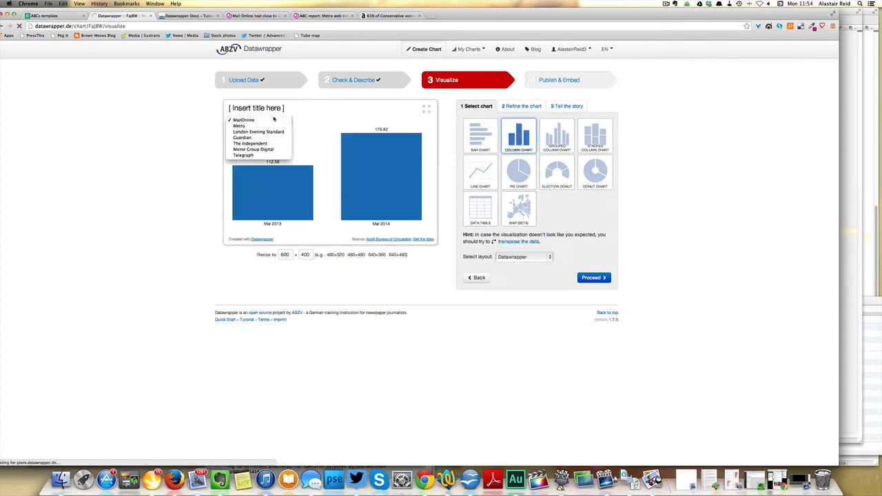
pyautogui.click(273, 126)
pyautogui.click(273, 121)
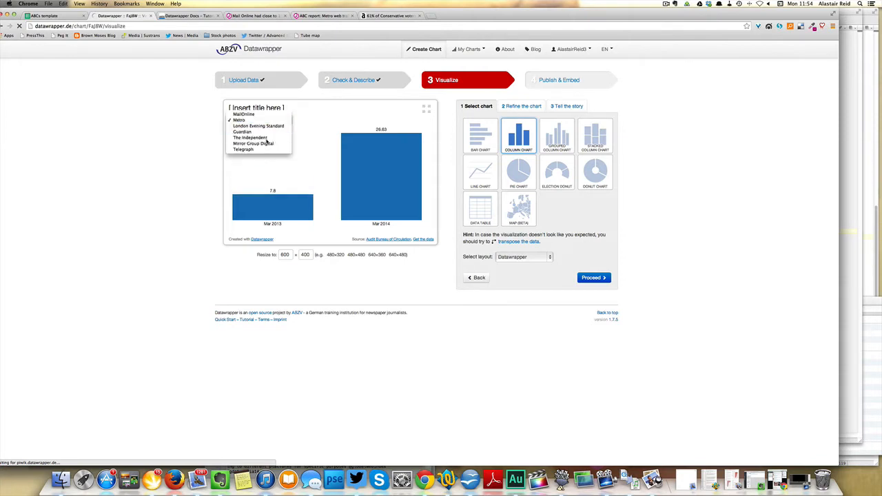
pyautogui.click(266, 137)
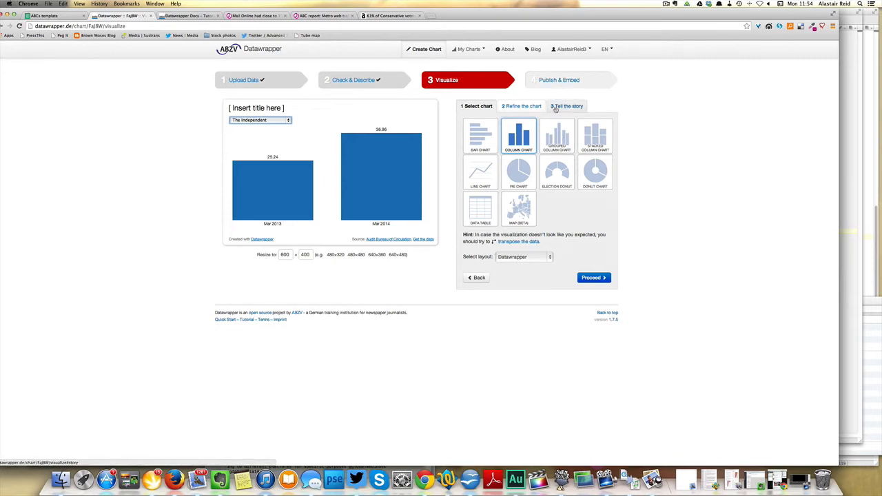
# Step: Make the visualization a grouped column chart with its bars automatically sorted
pyautogui.click(559, 136)
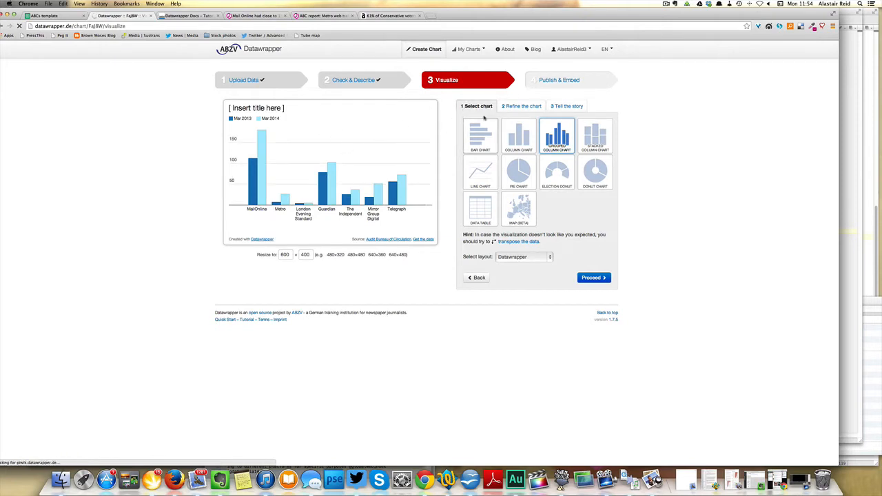
pyautogui.click(520, 108)
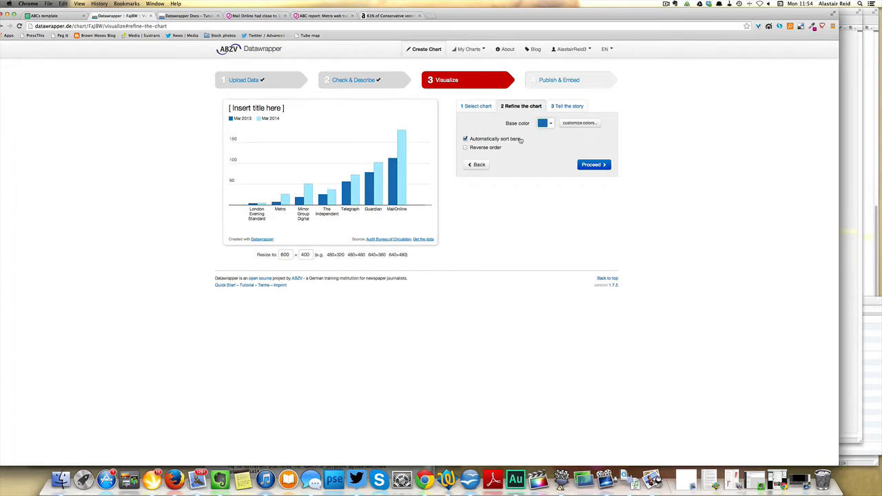
pyautogui.click(486, 149)
pyautogui.scroll(-1, 473, 201)
pyautogui.scroll(1, 473, 201)
# Step: View the party-colored bar chart in the ampp3d rent-capping article as an example, and return to the Datawrapper chart
pyautogui.click(383, 15)
pyautogui.scroll(-2, 463, 336)
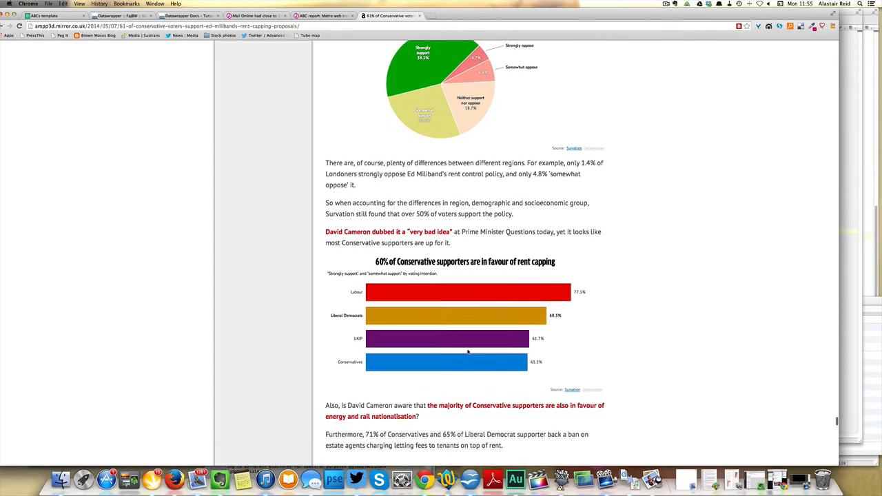
pyautogui.click(124, 16)
# Step: Try custom colors, green for the Mar 2013 bars and magenta for the Mar 2014 bars, and reset all colors
pyautogui.click(567, 124)
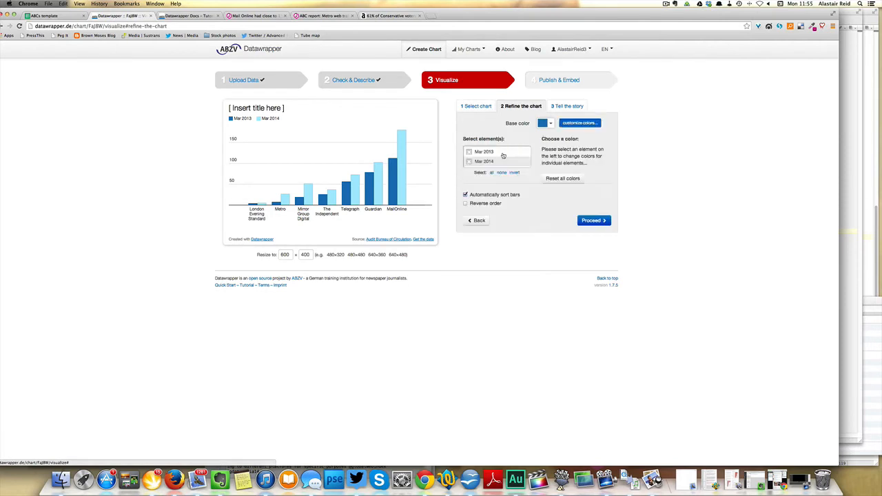
pyautogui.click(502, 152)
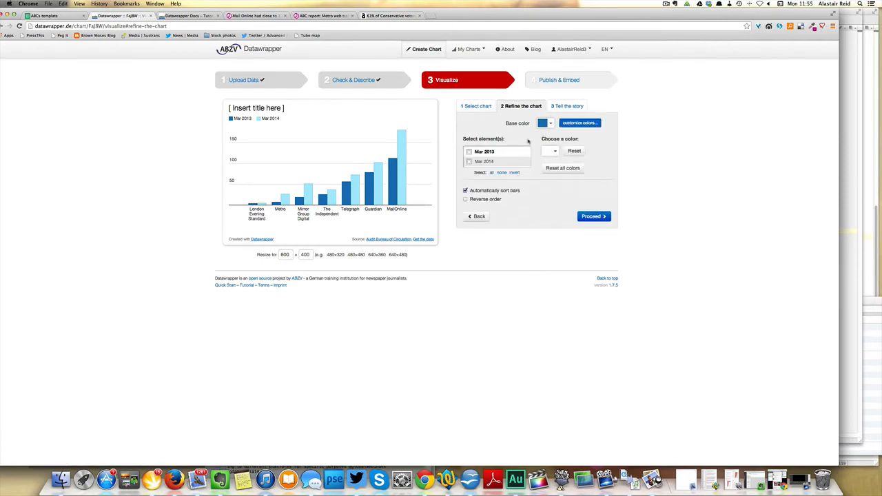
pyautogui.click(554, 151)
pyautogui.click(546, 170)
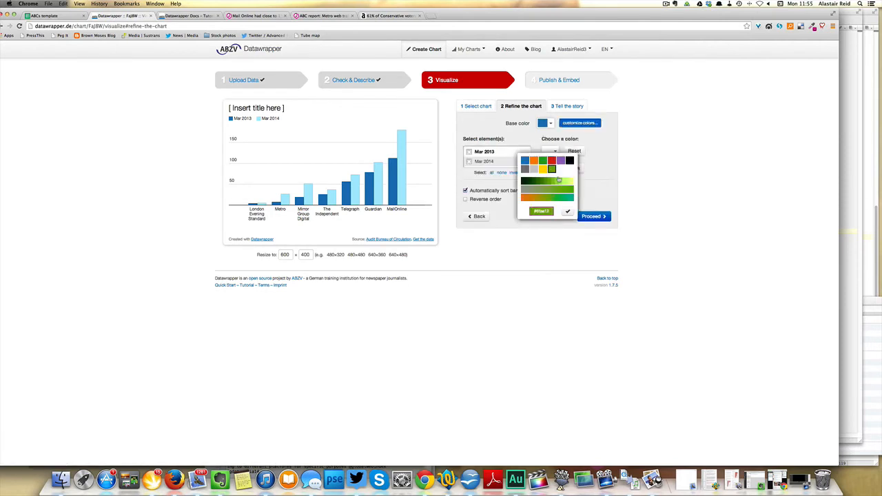
pyautogui.click(567, 211)
pyautogui.click(552, 151)
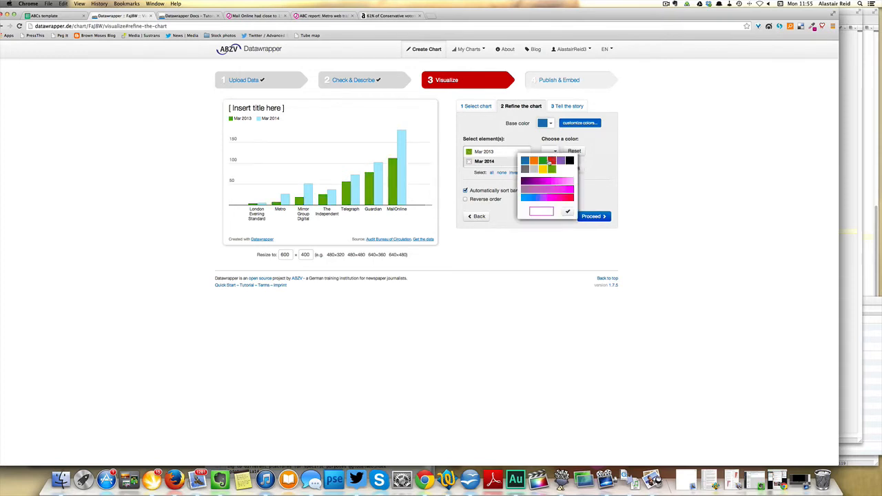
pyautogui.click(565, 187)
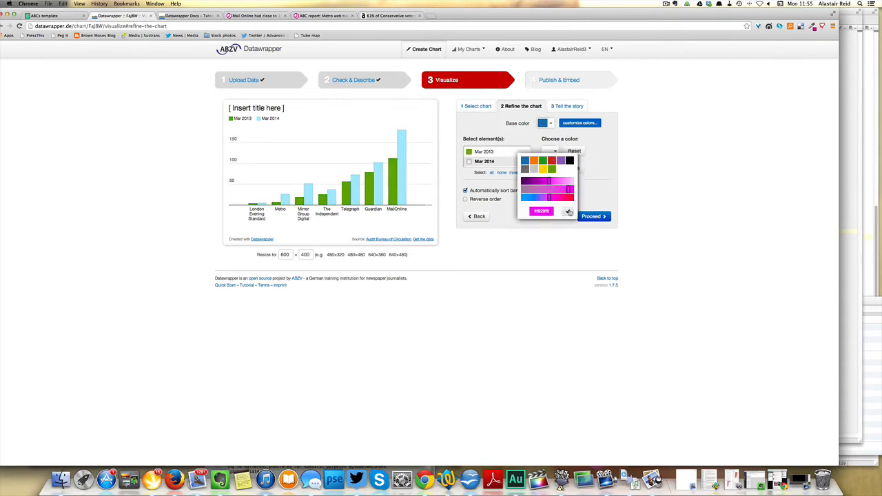
pyautogui.click(567, 211)
pyautogui.click(548, 167)
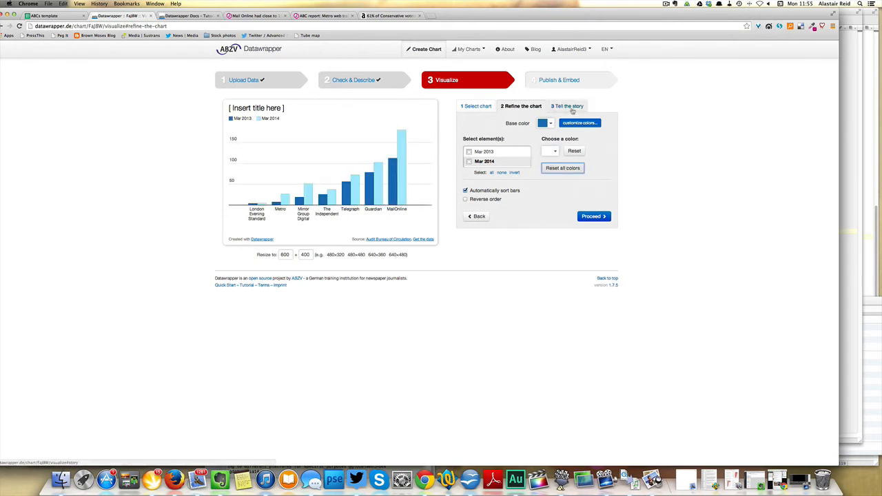
# Step: Title the chart "Monthly traffic to UK news orgs (year-on-year)"
pyautogui.click(566, 108)
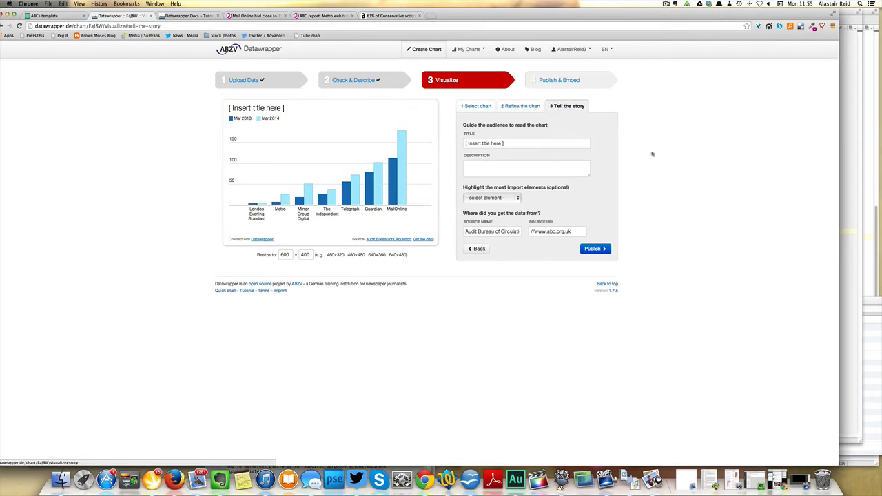
pyautogui.click(513, 141)
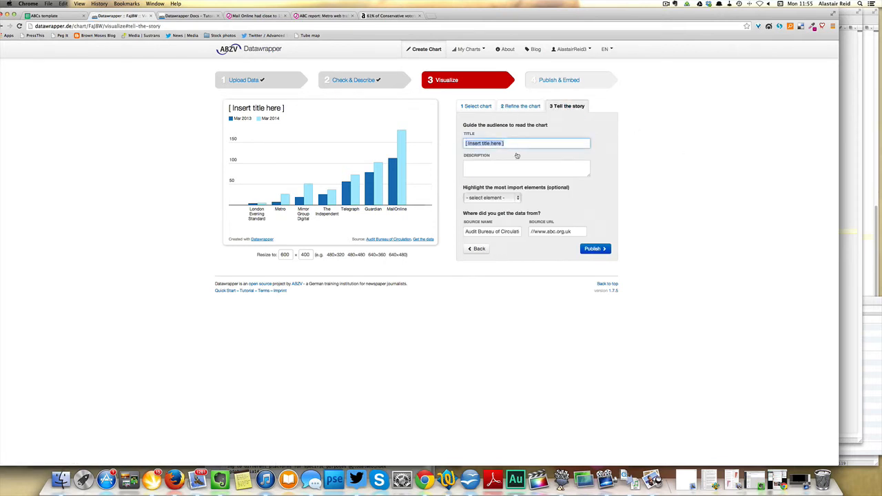
pyautogui.write('Monthly tr')
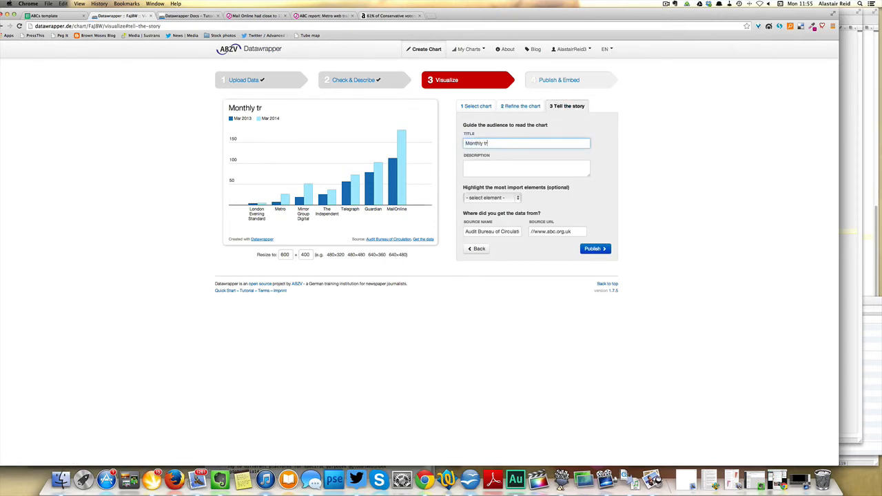
pyautogui.write('affic to UK news orgs (year-on-yeara)')
pyautogui.press('Tab')
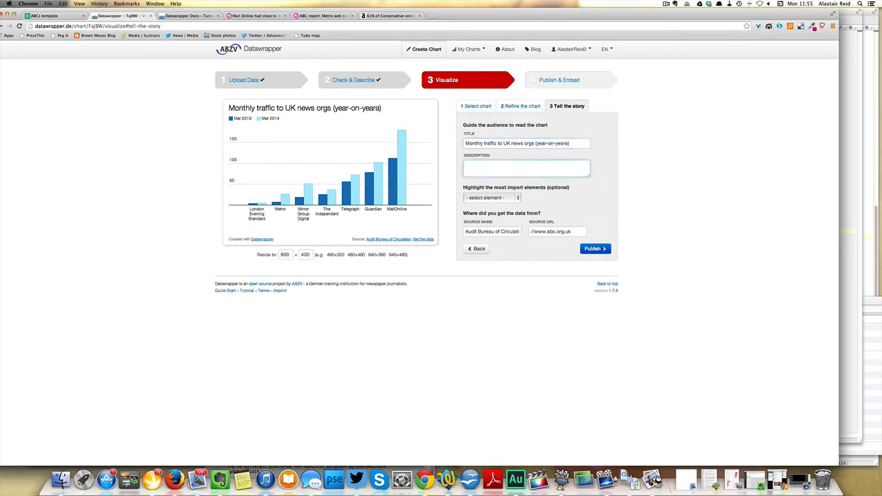
pyautogui.click(566, 144)
pyautogui.press('BackSpace')
# Step: Add the chart description "Number of unique monthly visitors in millions", leaving no element highlighted
pyautogui.press('Tab')
pyautogui.write('Number of unique monthly')
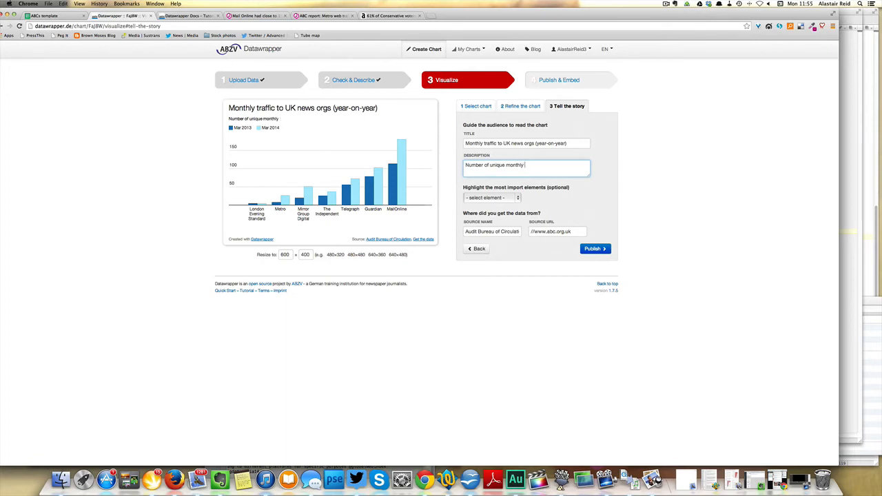
pyautogui.write(' visitors in millions')
pyautogui.click(499, 198)
pyautogui.click(591, 185)
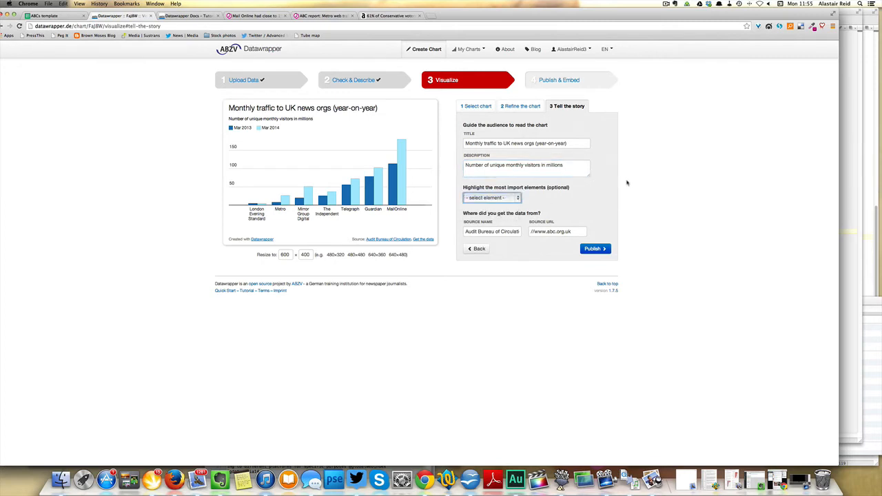
# Step: Resize the chart to 460 × 500 pixels
pyautogui.doubleClick(284, 255)
pyautogui.write('480')
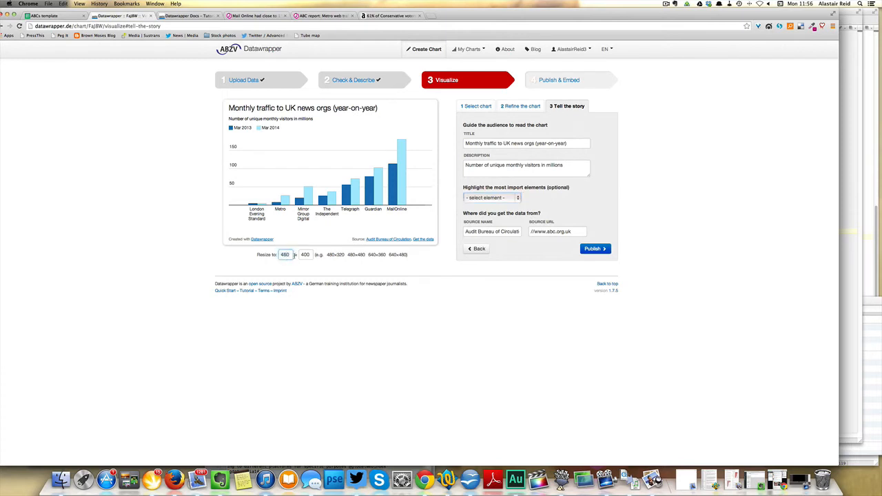
pyautogui.doubleClick(304, 255)
pyautogui.write('500')
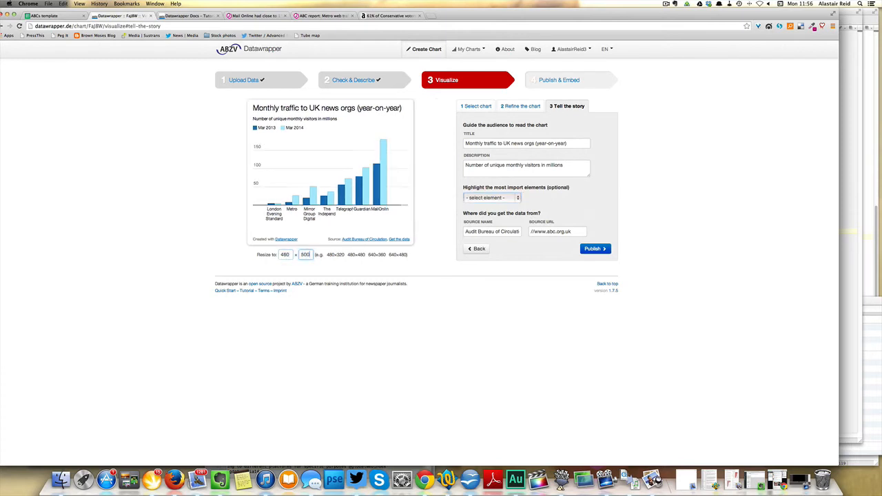
# Step: Publish the chart and select its full website embed code
pyautogui.click(601, 251)
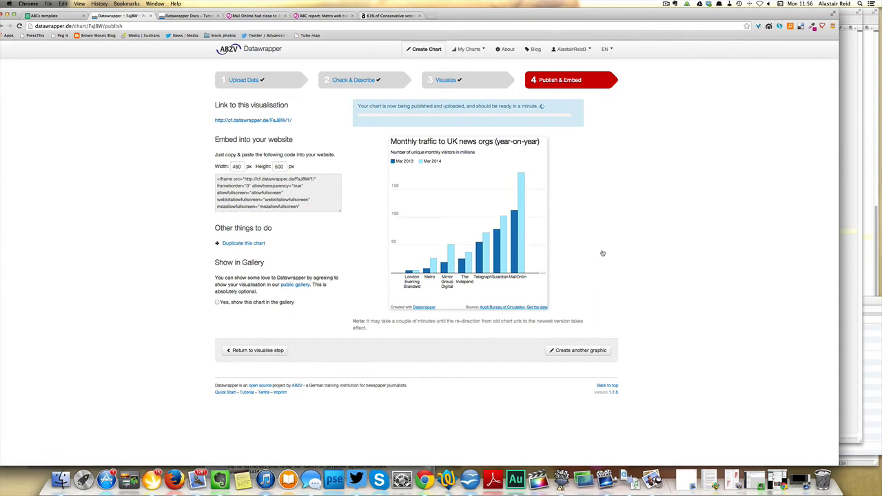
pyautogui.moveTo(516, 253)
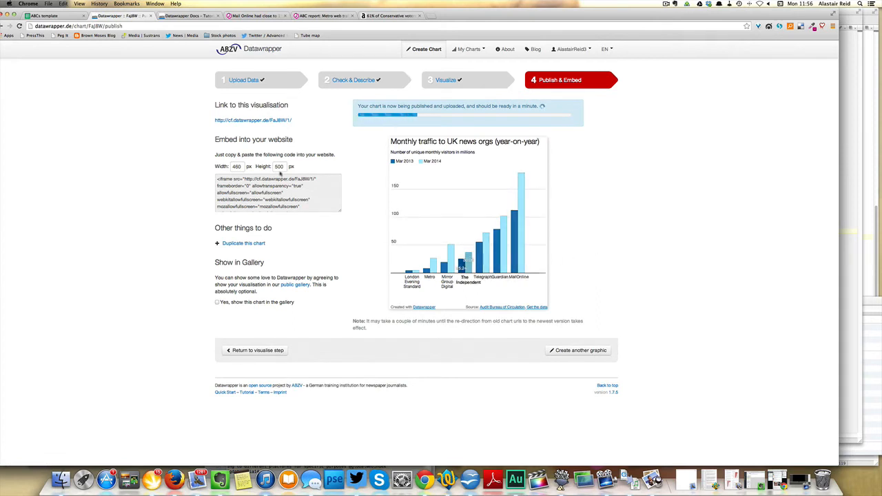
pyautogui.click(217, 179)
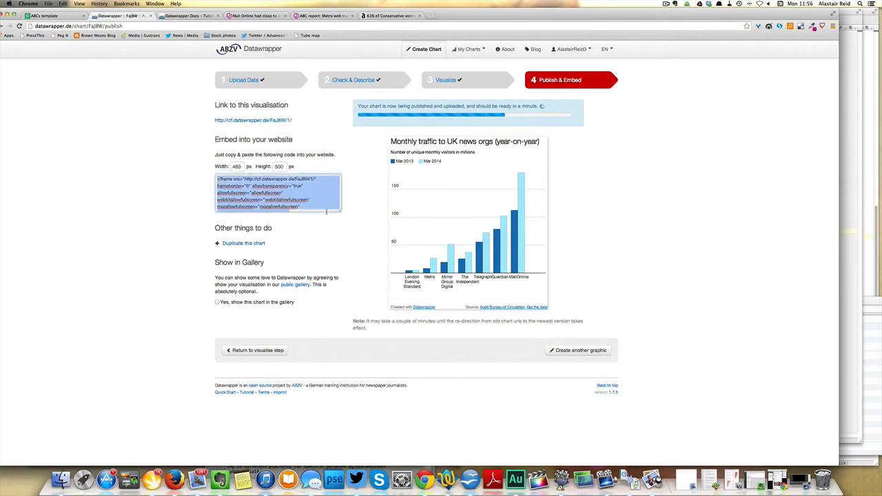
pyautogui.click(638, 237)
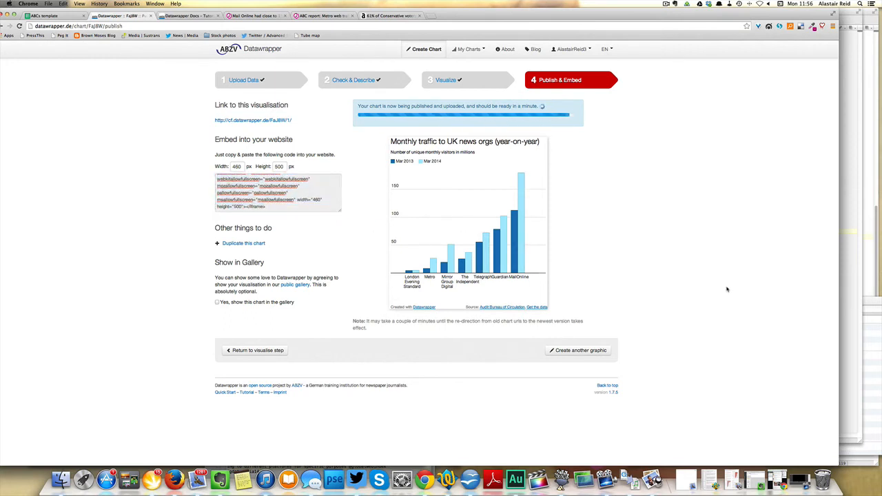
# Step: Start another graphic, then in the ABCs template spreadsheet copy Metro's March 2013 to March 2014 figures into column C from row 37
pyautogui.click(574, 332)
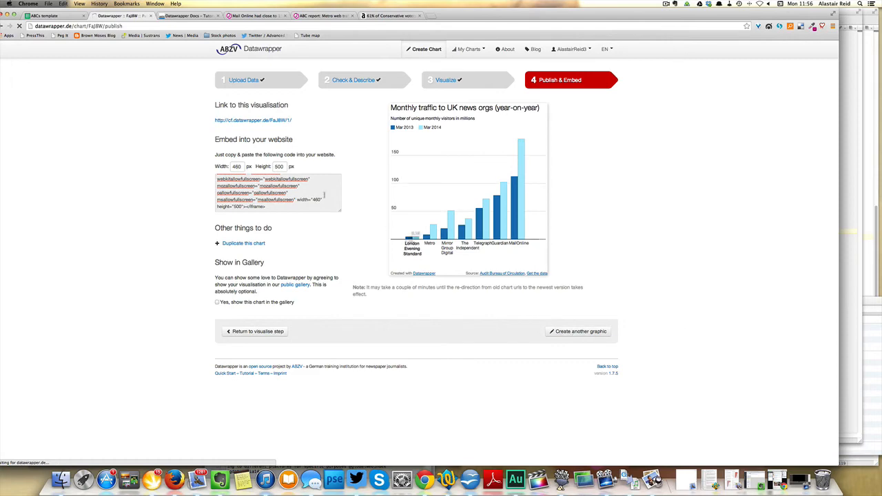
pyautogui.click(66, 15)
pyautogui.click(144, 222)
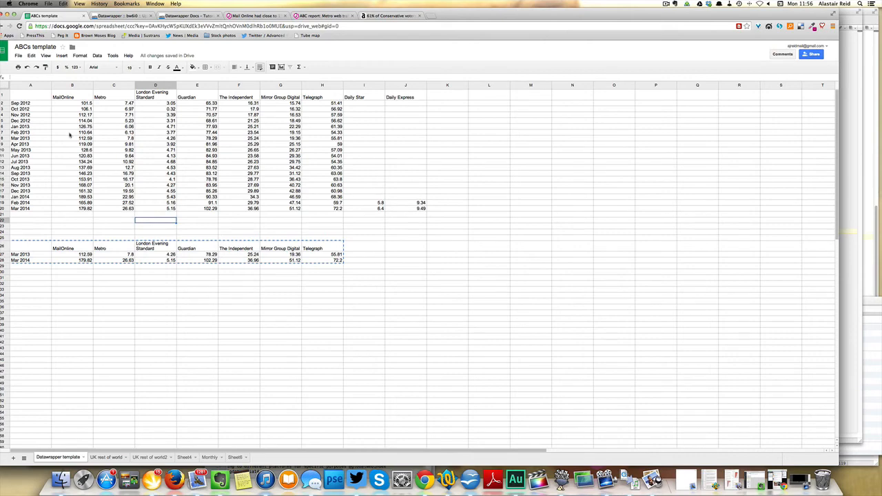
pyautogui.click(117, 98)
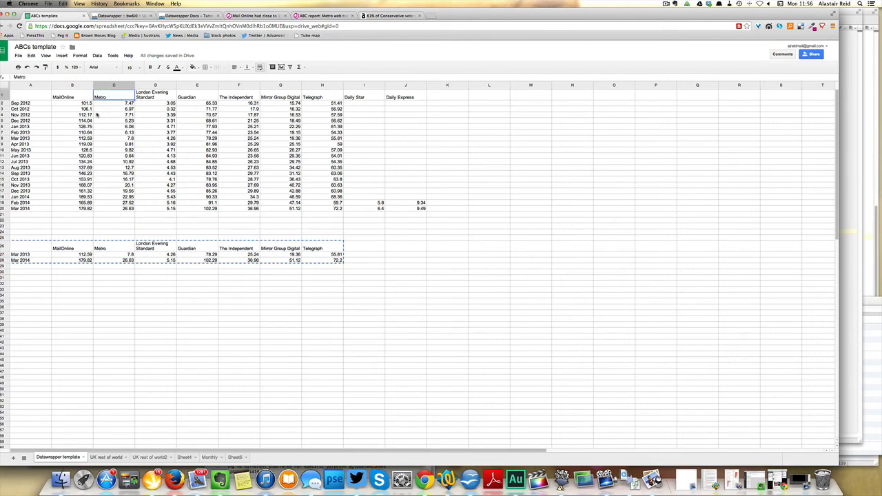
pyautogui.click(29, 140)
pyautogui.moveTo(129, 139); pyautogui.dragTo(130, 212)
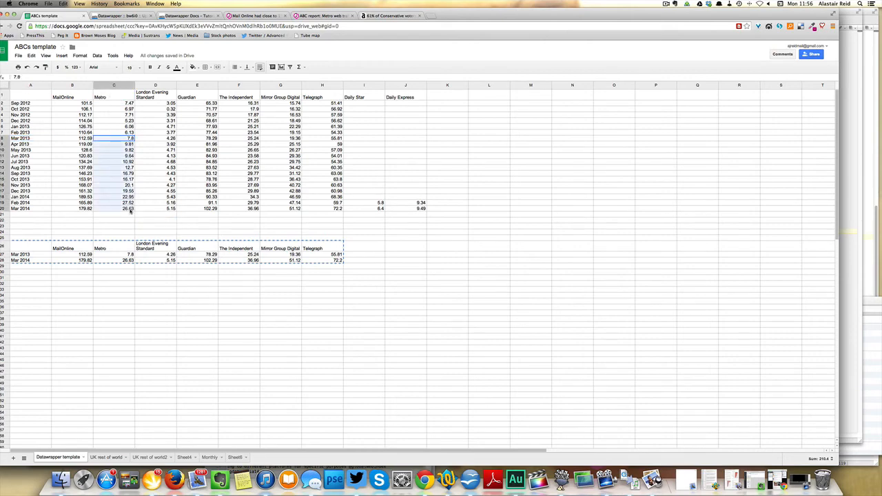
pyautogui.hotkey('ctrl', 'c')
pyautogui.click(103, 282)
pyautogui.click(107, 310)
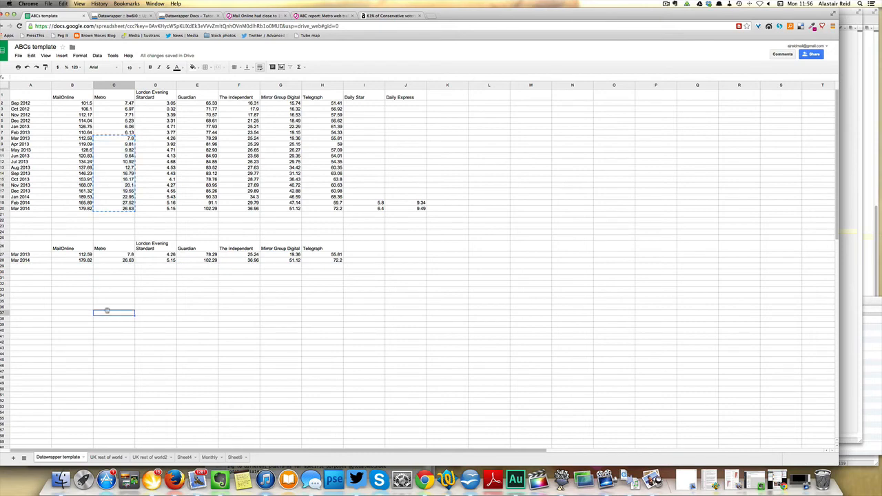
pyautogui.press('super+v')
# Step: Copy the month labels Mar 2013 to Mar 2014 into column B beside the copied Metro figures
pyautogui.moveTo(27, 138); pyautogui.dragTo(29, 213)
pyautogui.press('super+c')
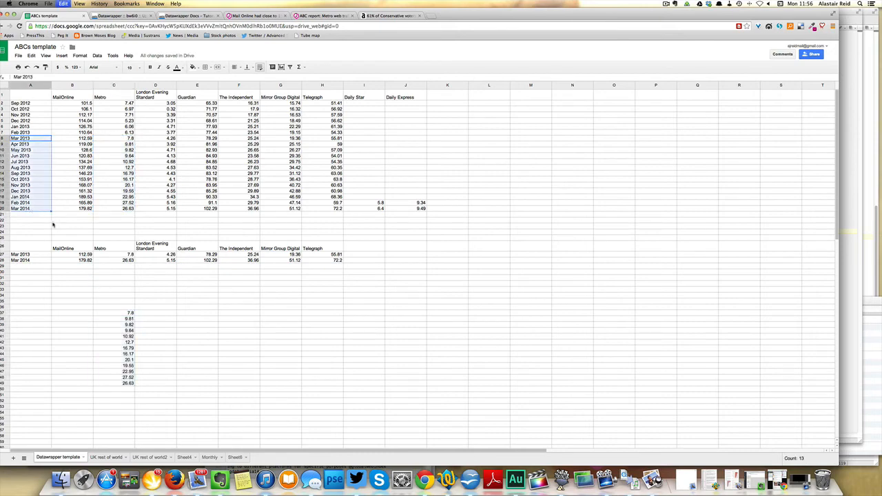
pyautogui.click(83, 314)
pyautogui.press('super+v')
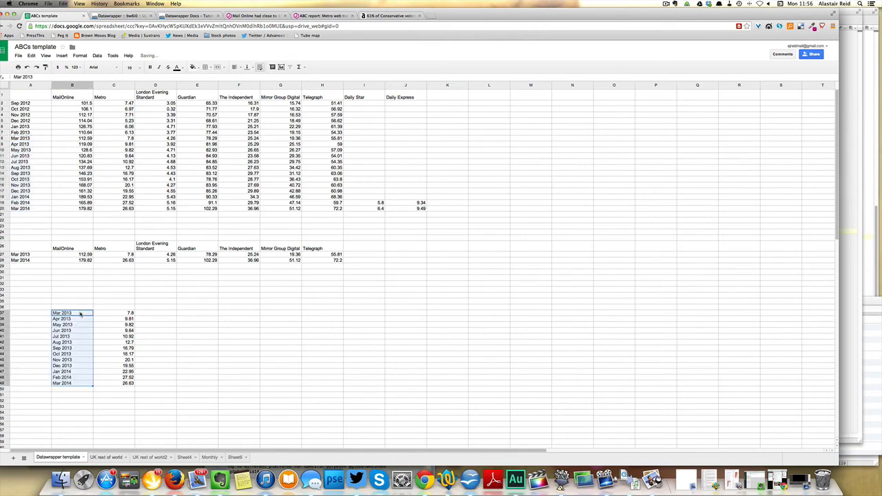
# Step: Copy the Metro column heading into the cell directly above the copied figures
pyautogui.click(114, 97)
pyautogui.press('super+c')
pyautogui.click(121, 308)
pyautogui.press('super+v')
# Step: Copy the new Metro table with its heading and month labels, and upload it as the data for the new Datawrapper chart
pyautogui.moveTo(71, 308); pyautogui.dragTo(127, 385)
pyautogui.press('super+c')
pyautogui.hotkey('ctrl', 'Tab')
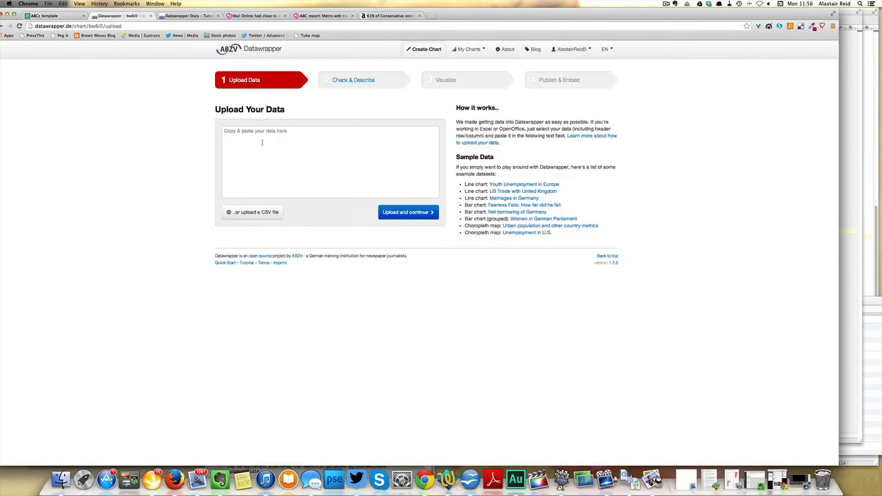
pyautogui.click(261, 137)
pyautogui.press('super+v')
pyautogui.click(386, 212)
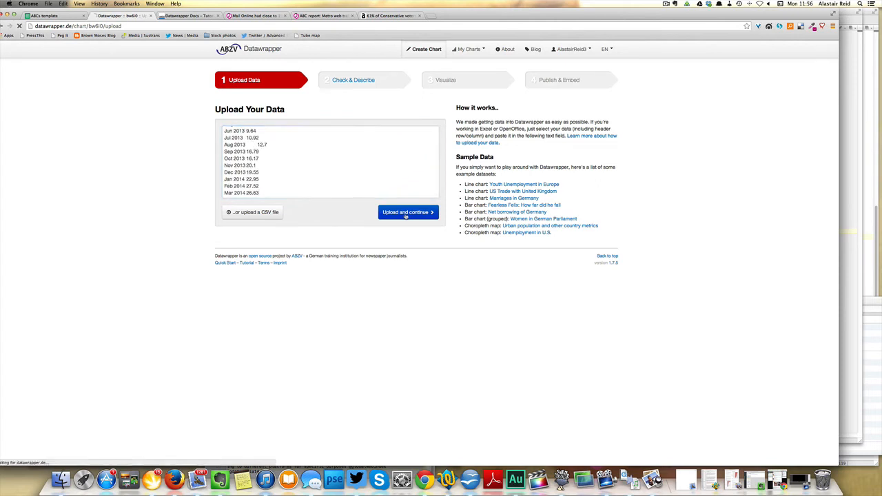
pyautogui.click(510, 158)
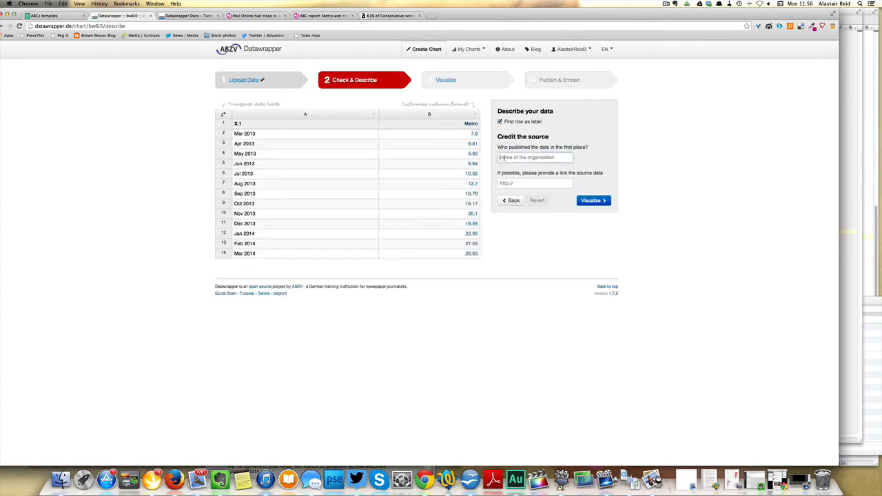
pyautogui.write('Audit Bureau of Circulation')
pyautogui.click(535, 183)
pyautogui.write('www.abc.org.uk')
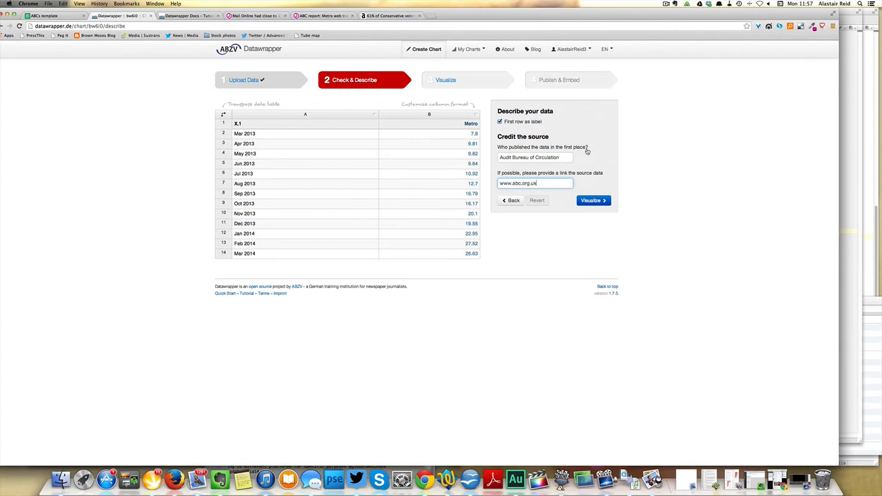
pyautogui.click(592, 200)
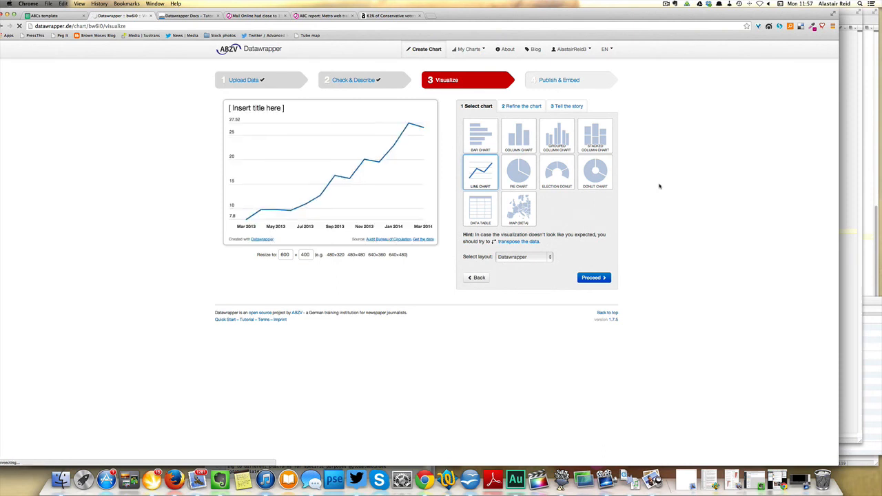
# Step: Extend the line chart's y-axis to zero and set the base color to red #d62728
pyautogui.click(521, 106)
pyautogui.click(465, 199)
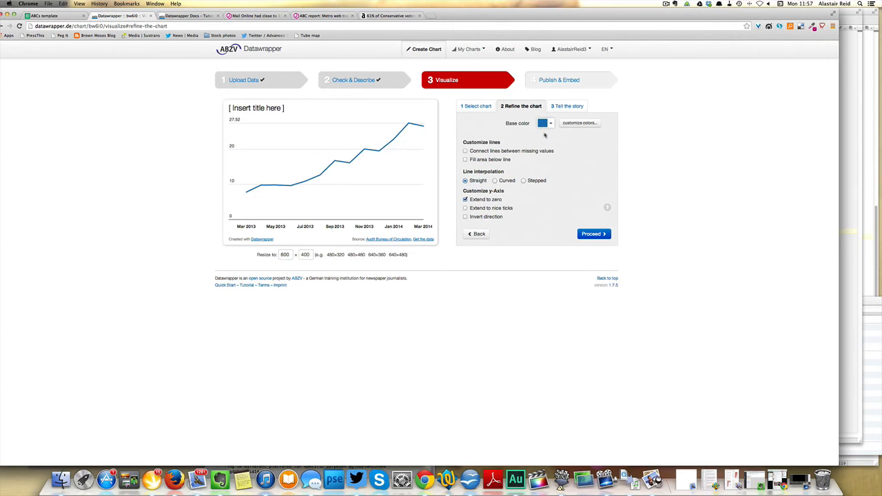
pyautogui.click(548, 124)
pyautogui.click(547, 132)
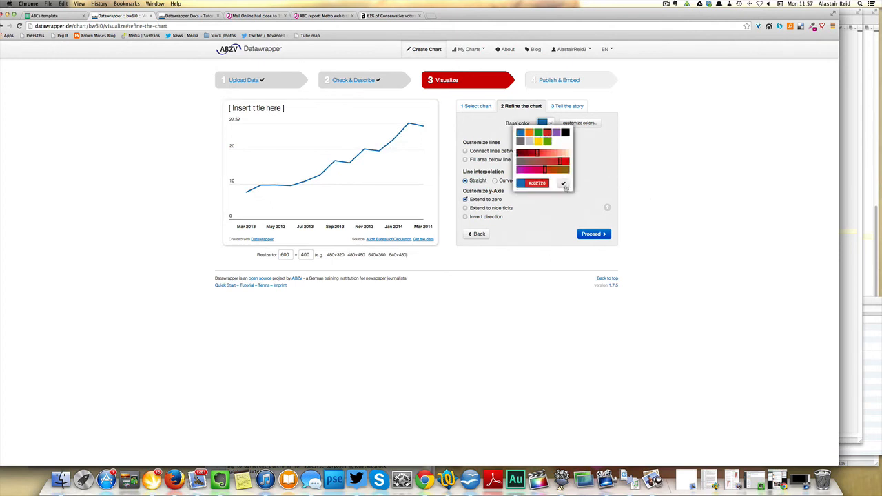
pyautogui.click(562, 183)
# Step: Title the chart "Growth of monthly traffic to Metro"
pyautogui.click(567, 106)
pyautogui.click(478, 146)
pyautogui.tripleClick(486, 143)
pyautogui.write('Growth of')
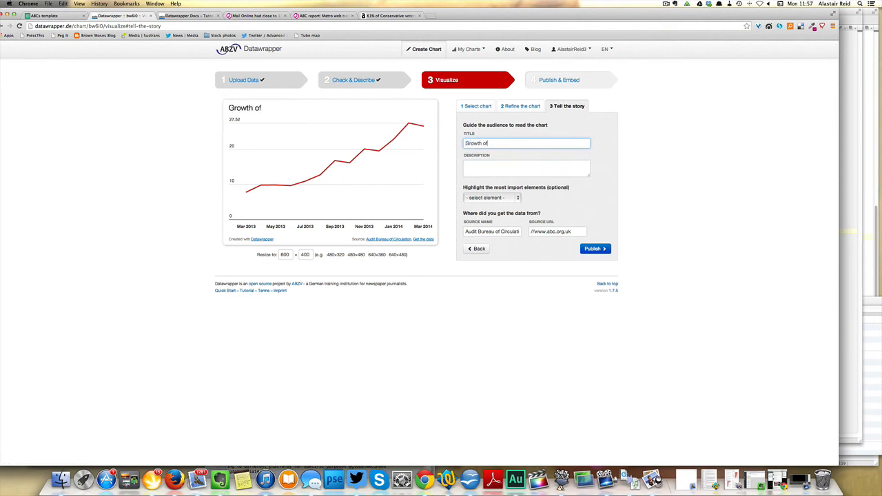
pyautogui.write(' monthly traffic to Metro')
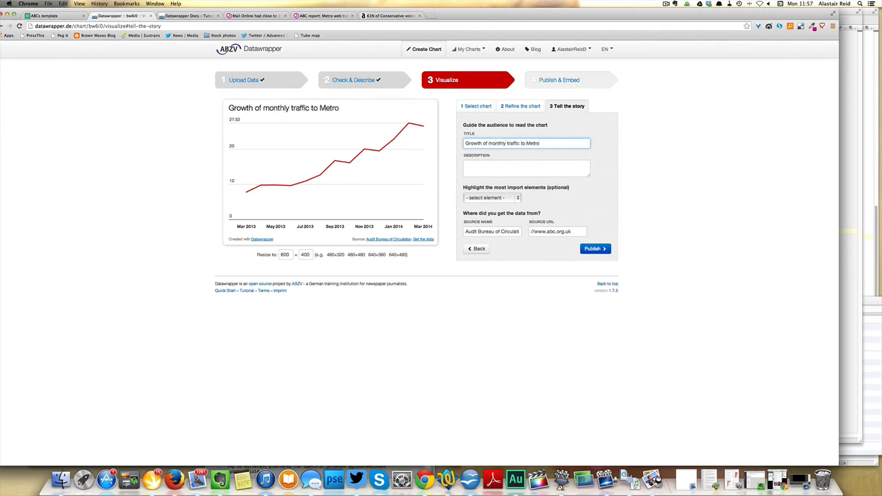
# Step: Resize the Metro chart to 460 × 500 pixels and publish it
pyautogui.click(284, 255)
pyautogui.write('460')
pyautogui.press('Tab')
pyautogui.write('500')
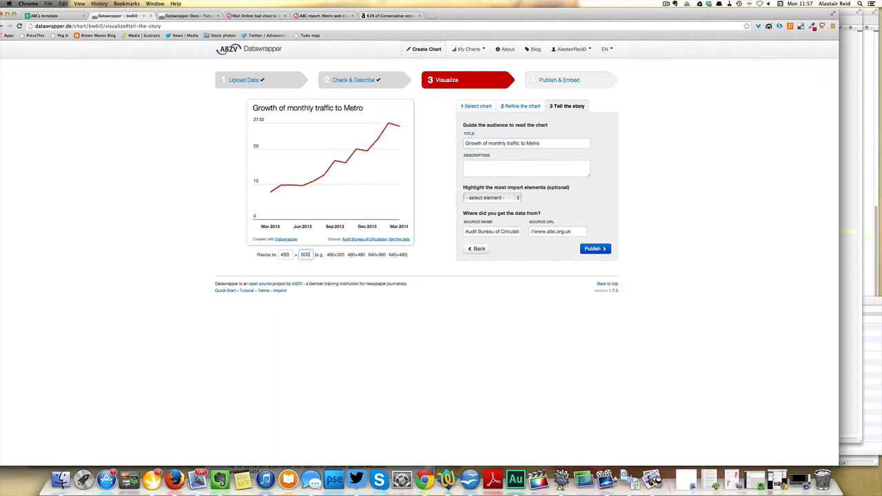
pyautogui.click(597, 250)
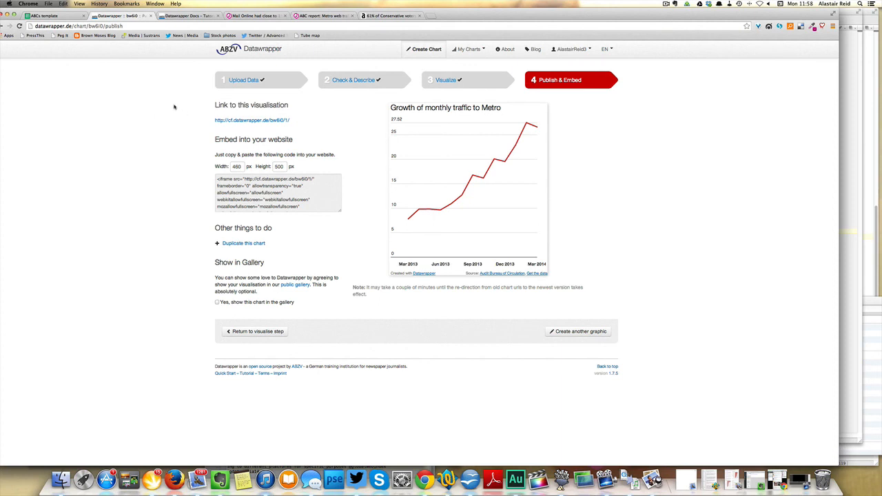
# Step: View the list of saved charts and close it without opening any
pyautogui.click(467, 51)
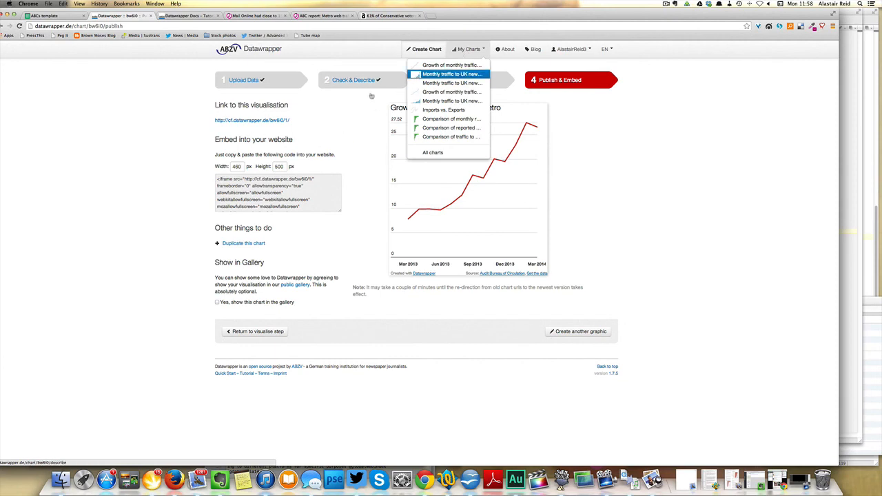
pyautogui.click(67, 157)
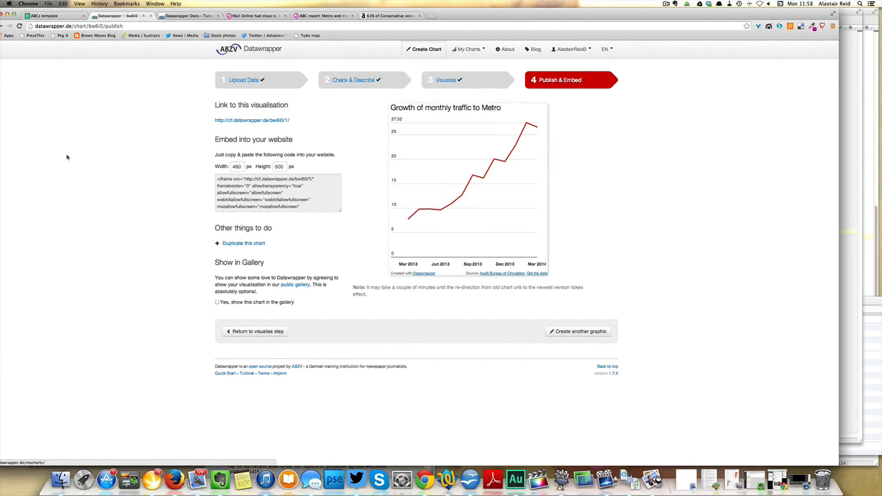